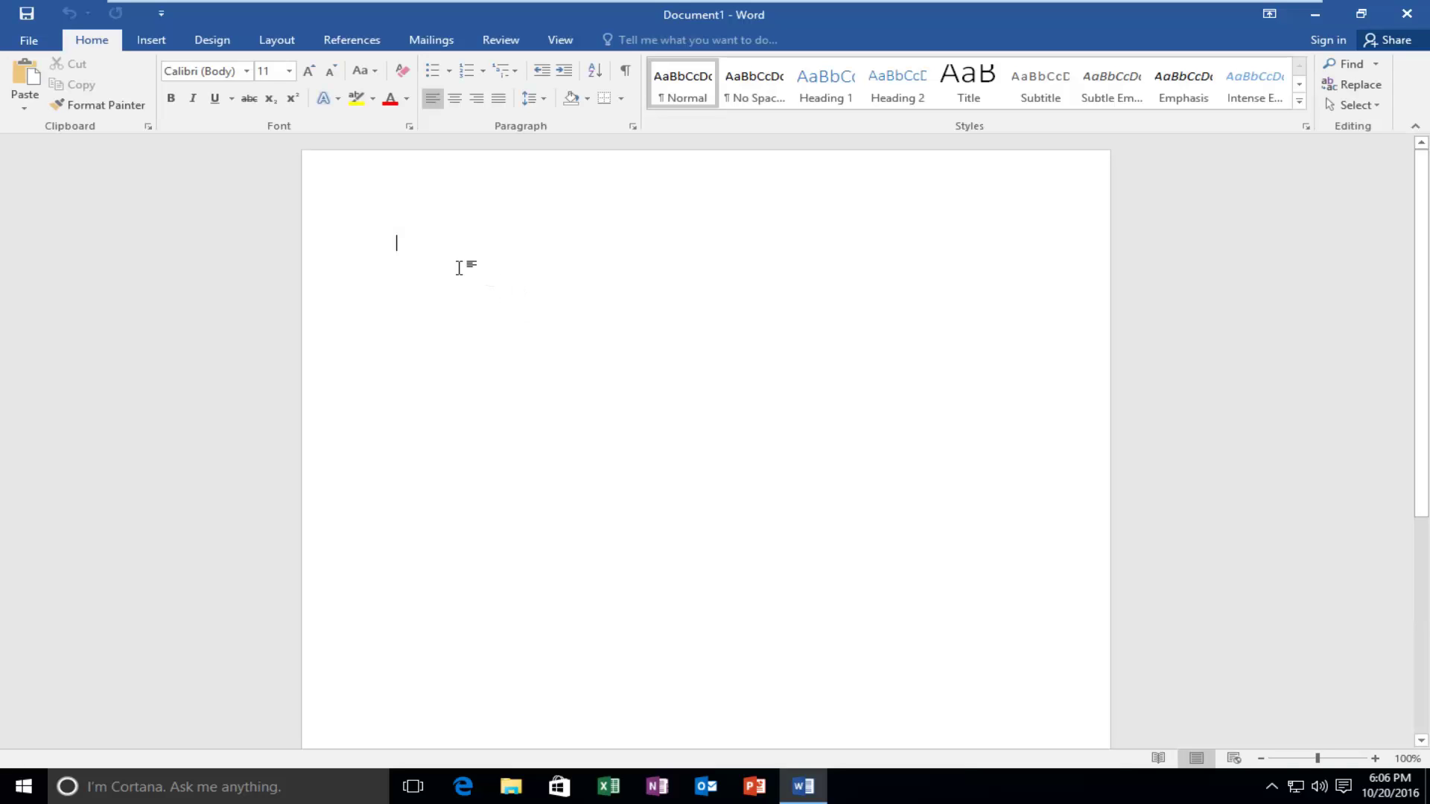
Step: Type the word 'test' into the blank Document1
type("test")
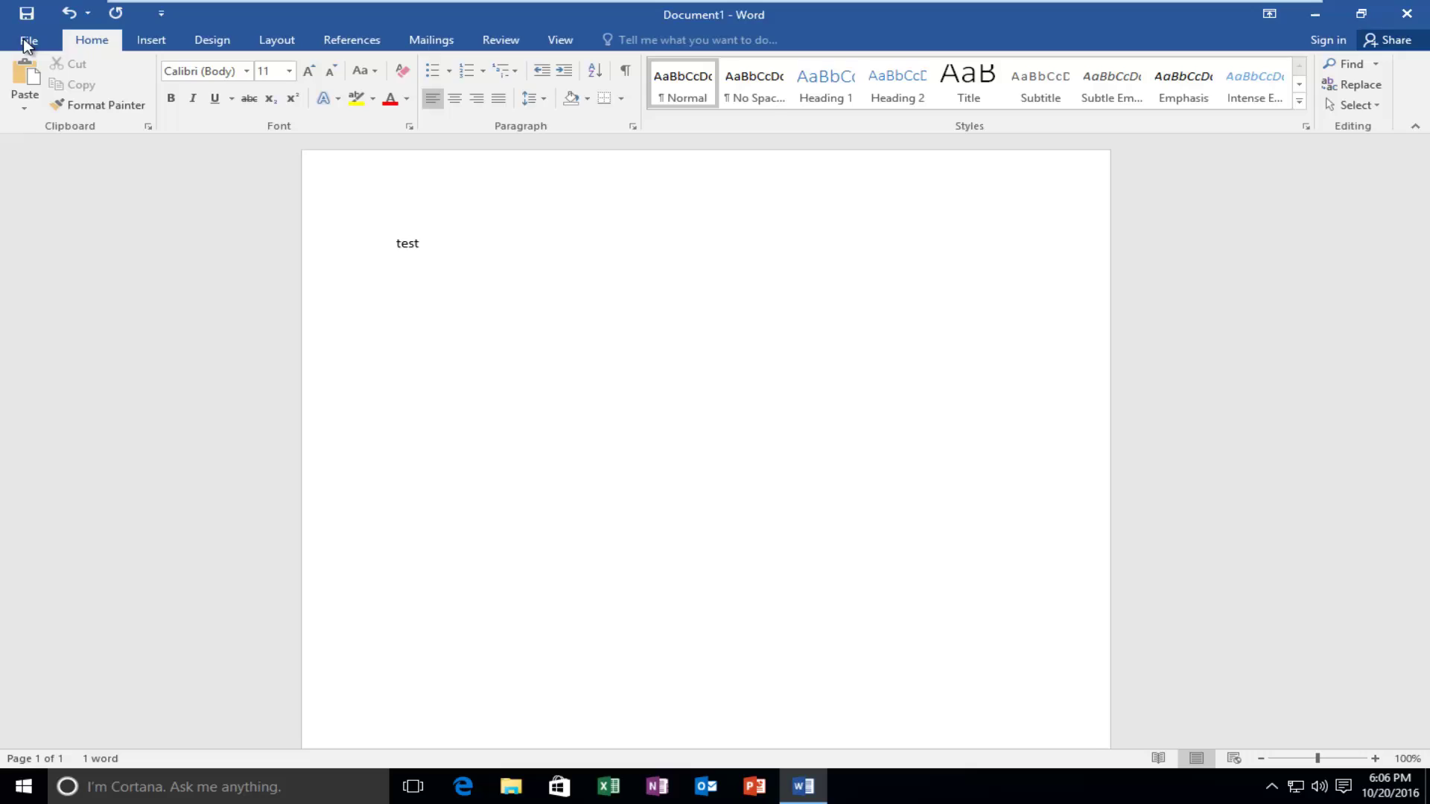
Step: Open the Print page and select Microsoft Print to PDF as the printer
left_click(27, 41)
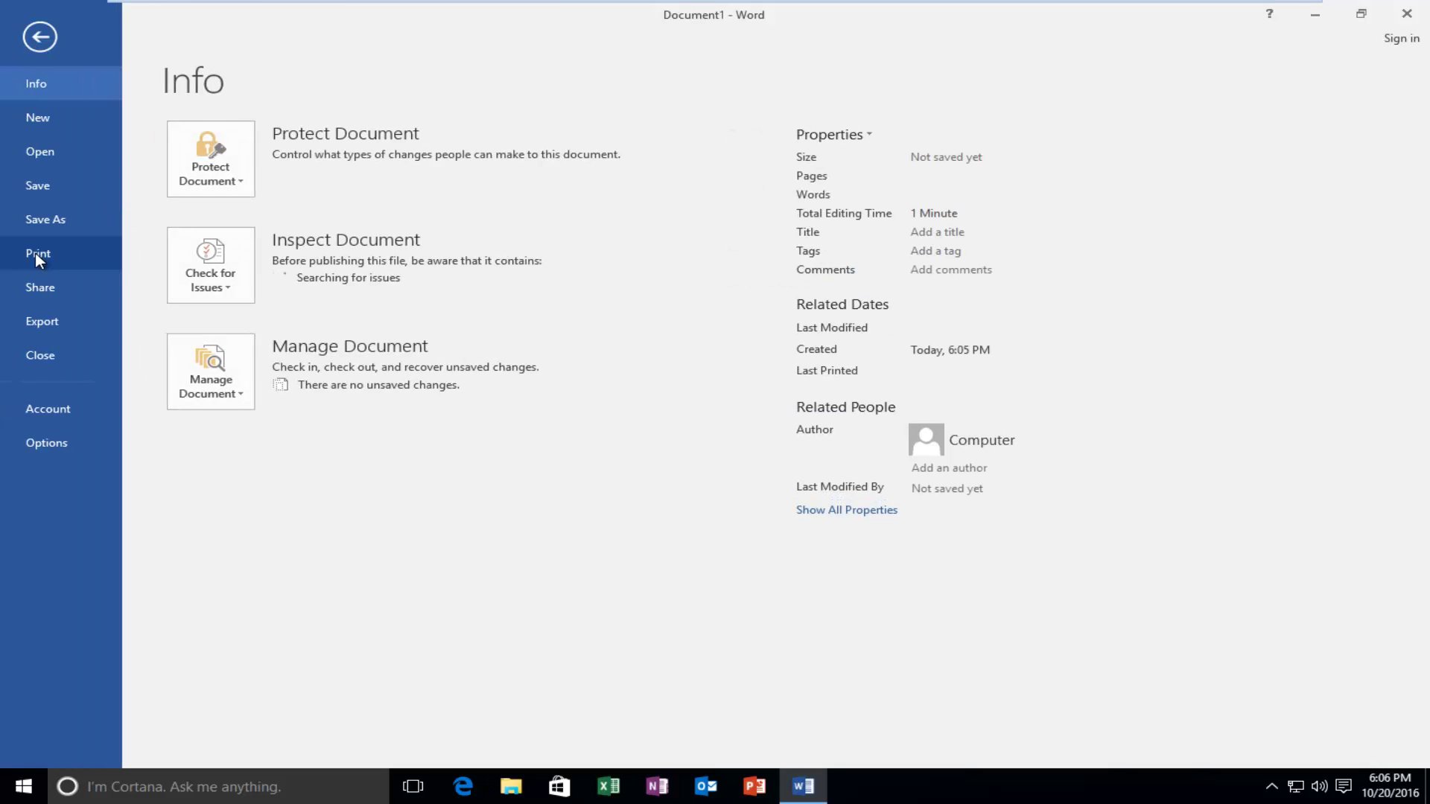
left_click(36, 254)
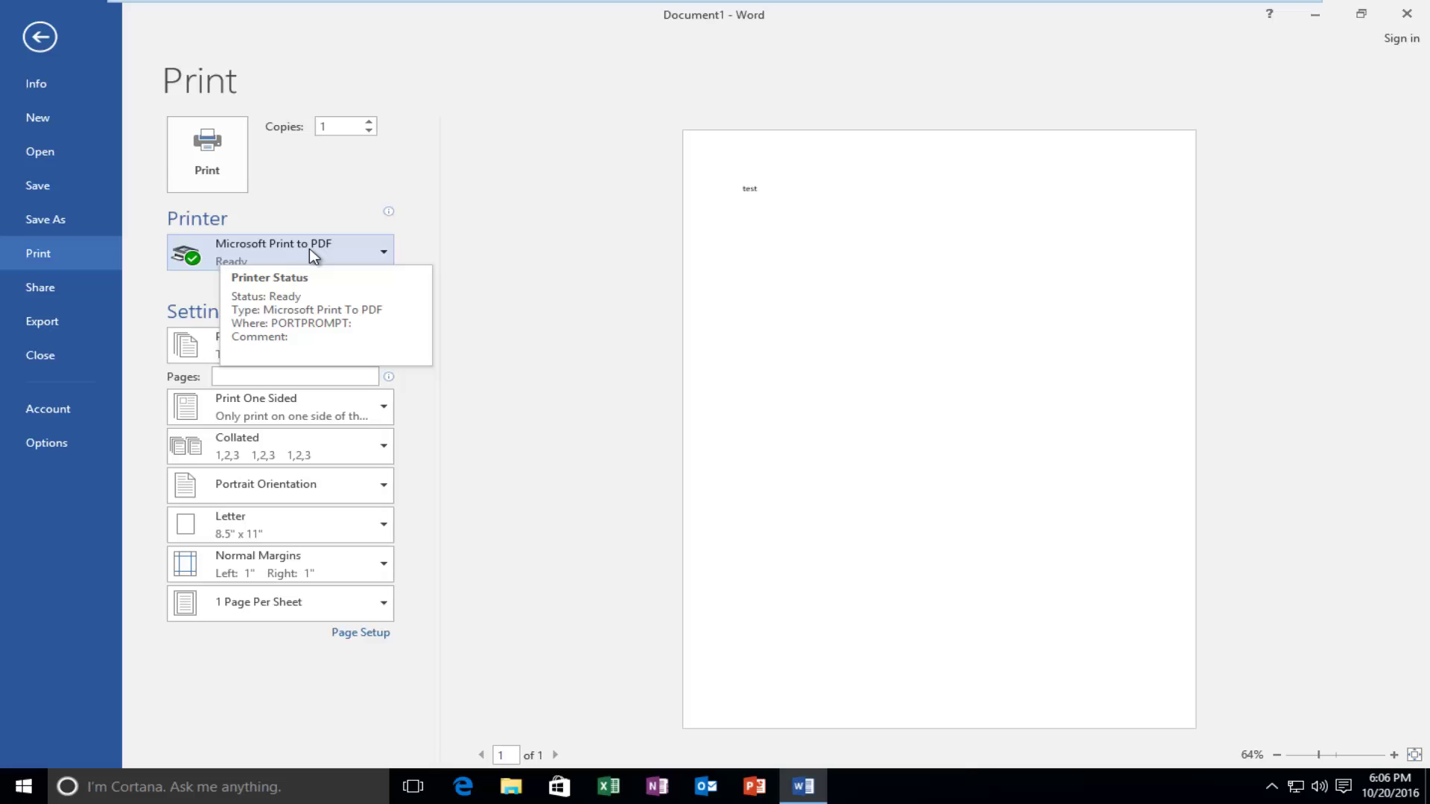
left_click(377, 252)
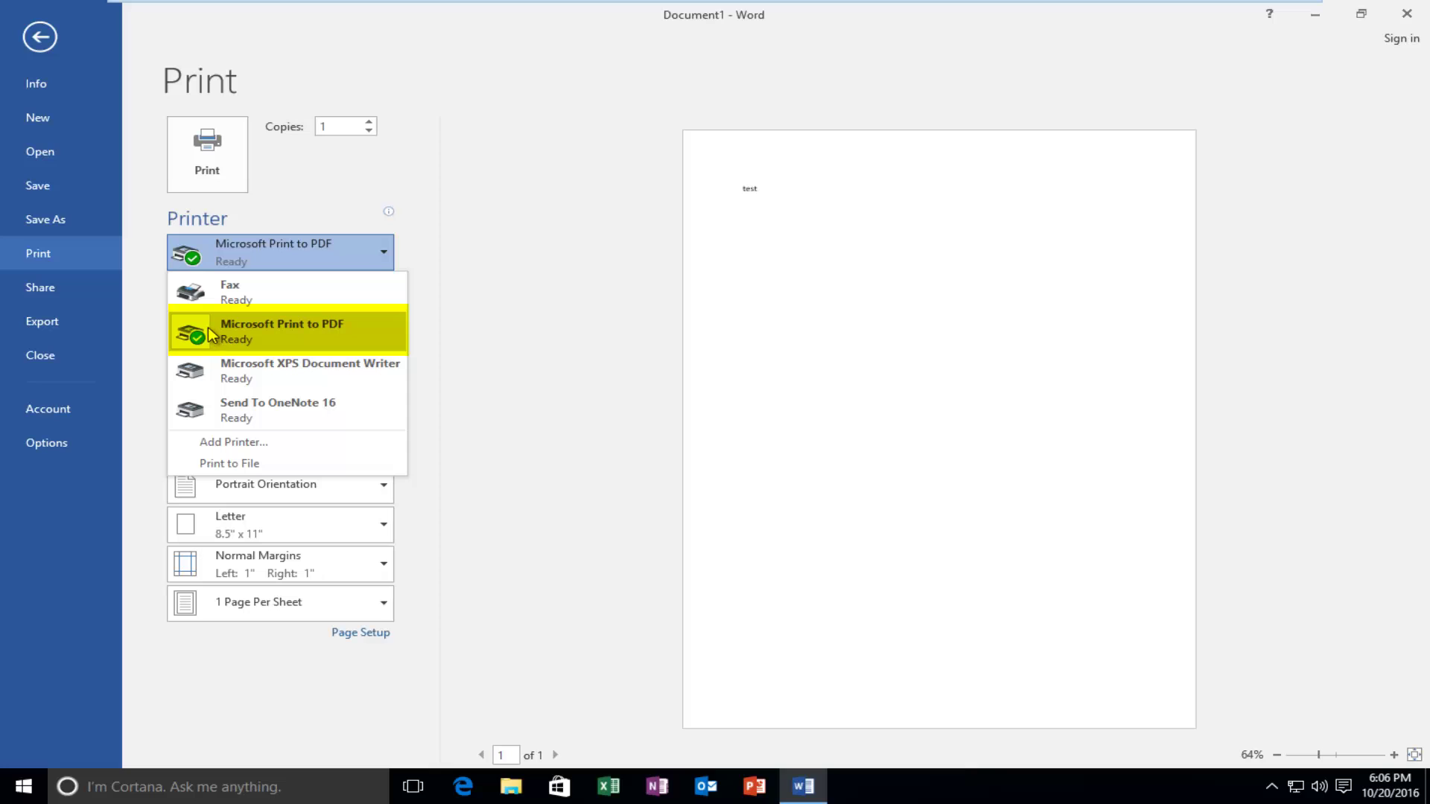
left_click(485, 325)
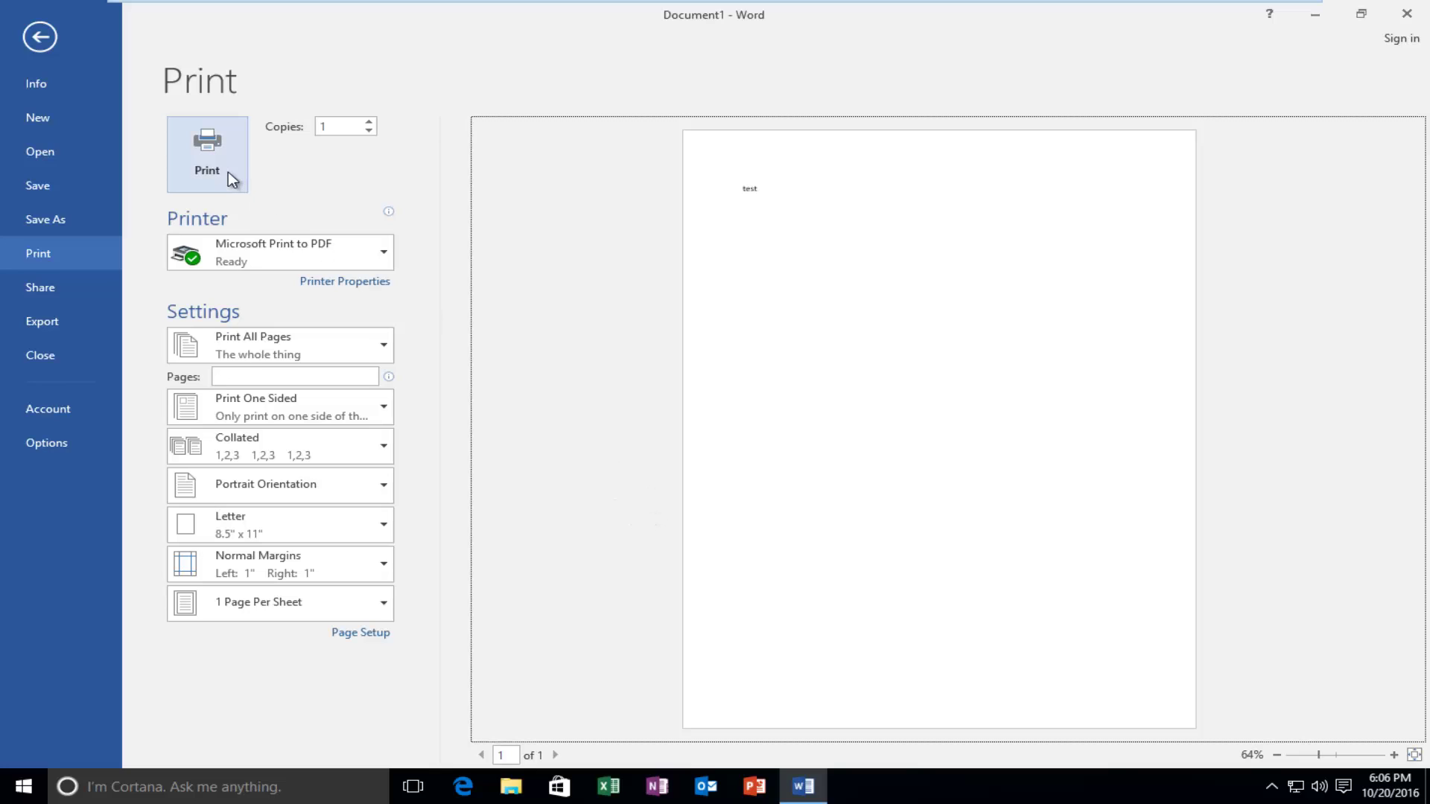
Step: Print to a PDF named 'word to pdf', keeping the PDF Document (*.pdf) file type
left_click(211, 157)
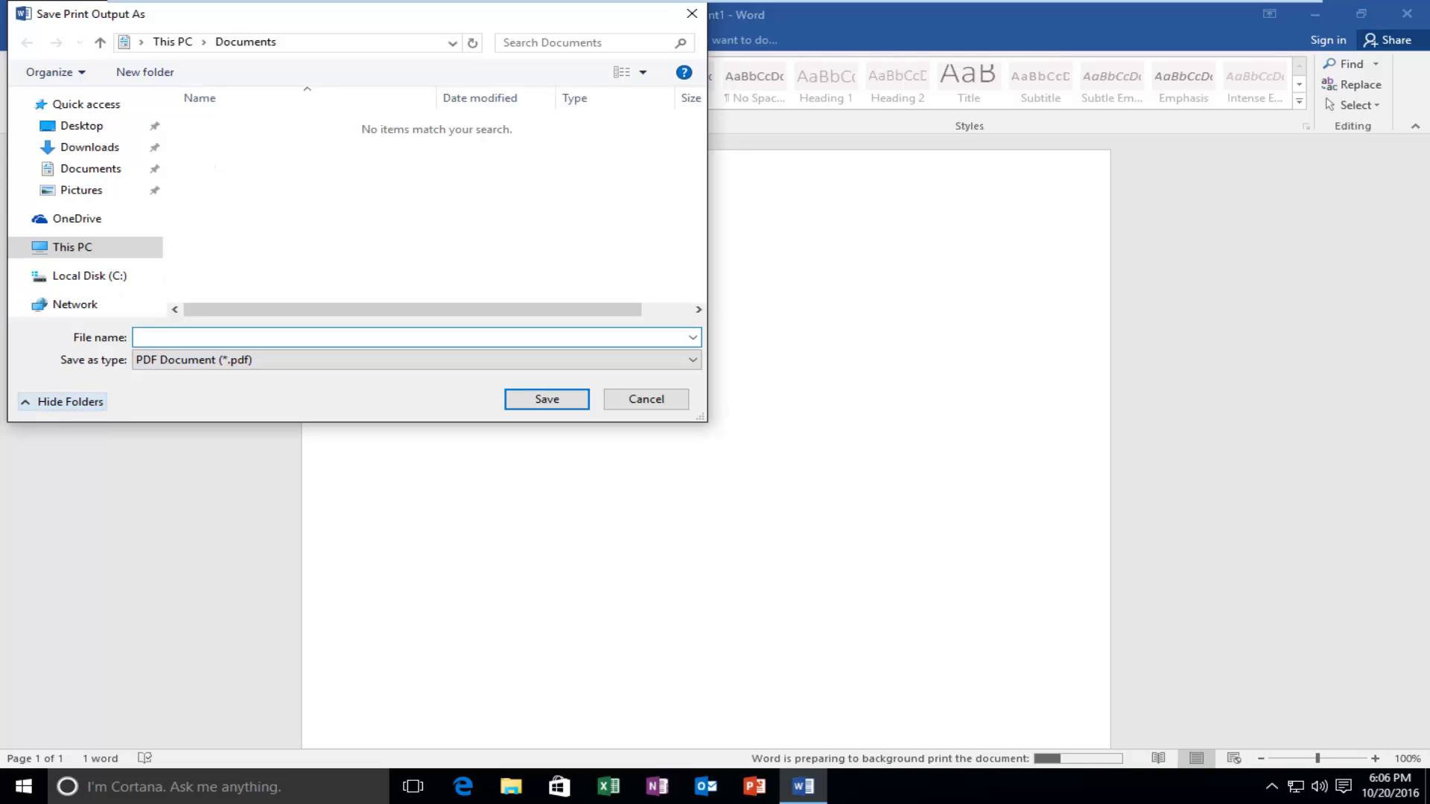
type("word to pdf")
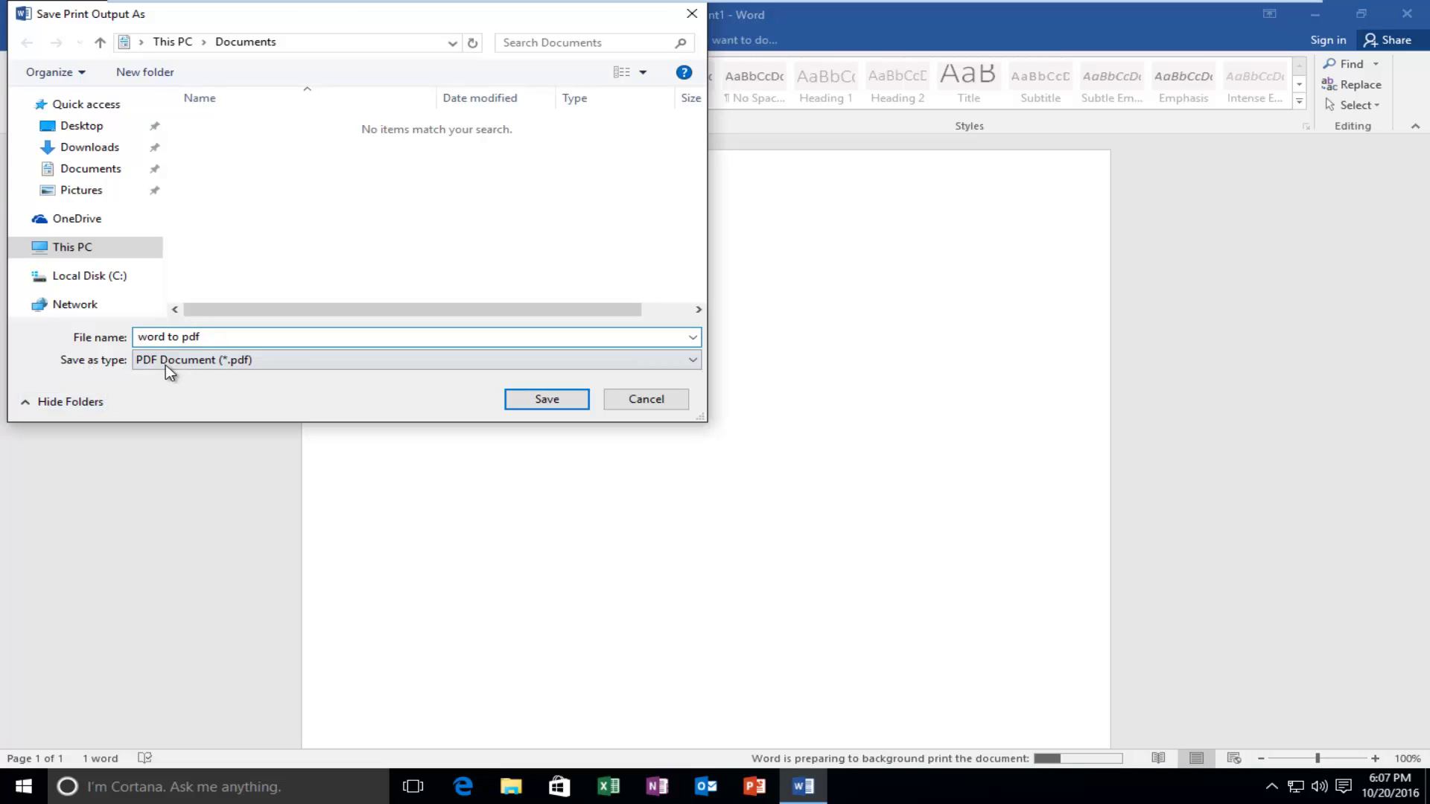
left_click_drag(303, 17, 660, 144)
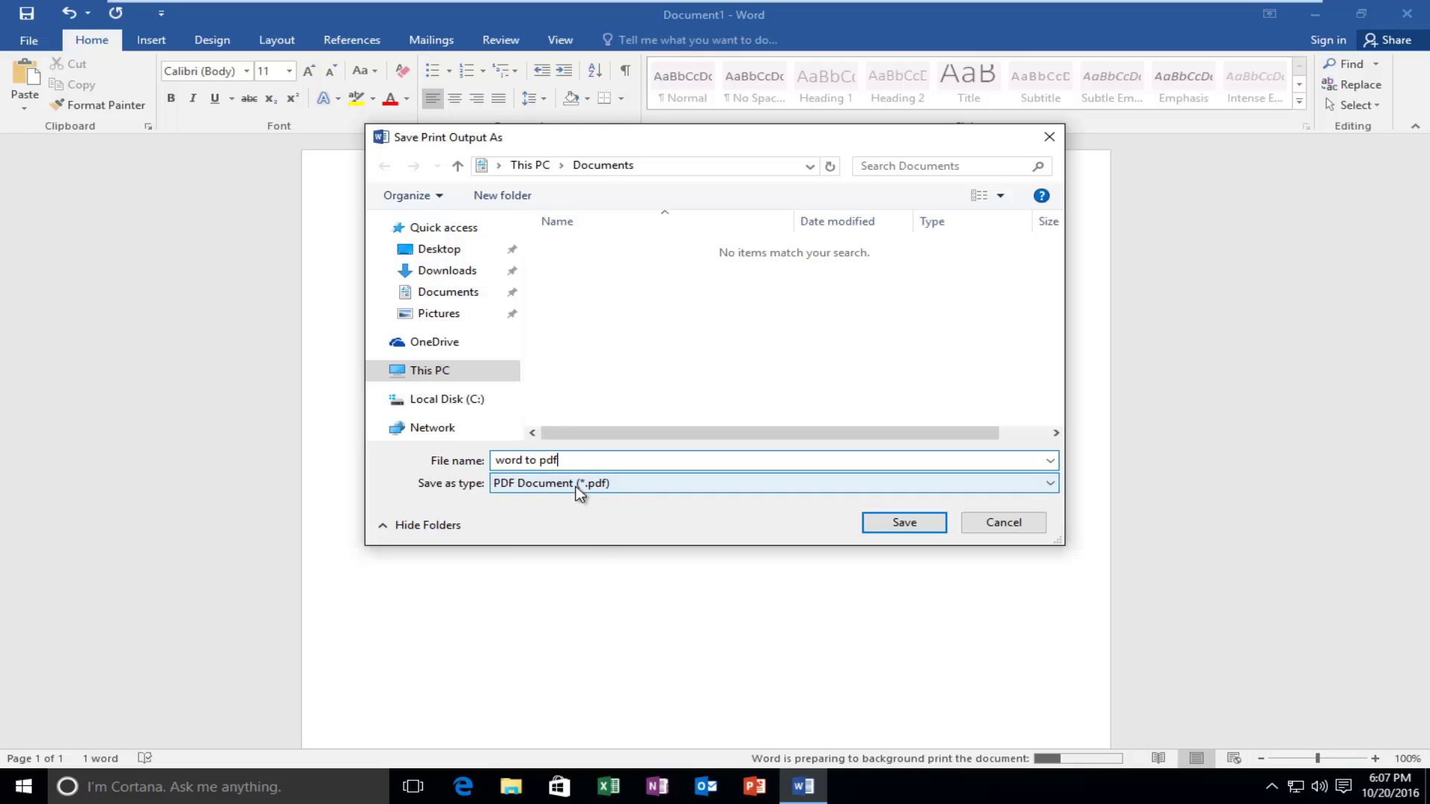
left_click(1050, 485)
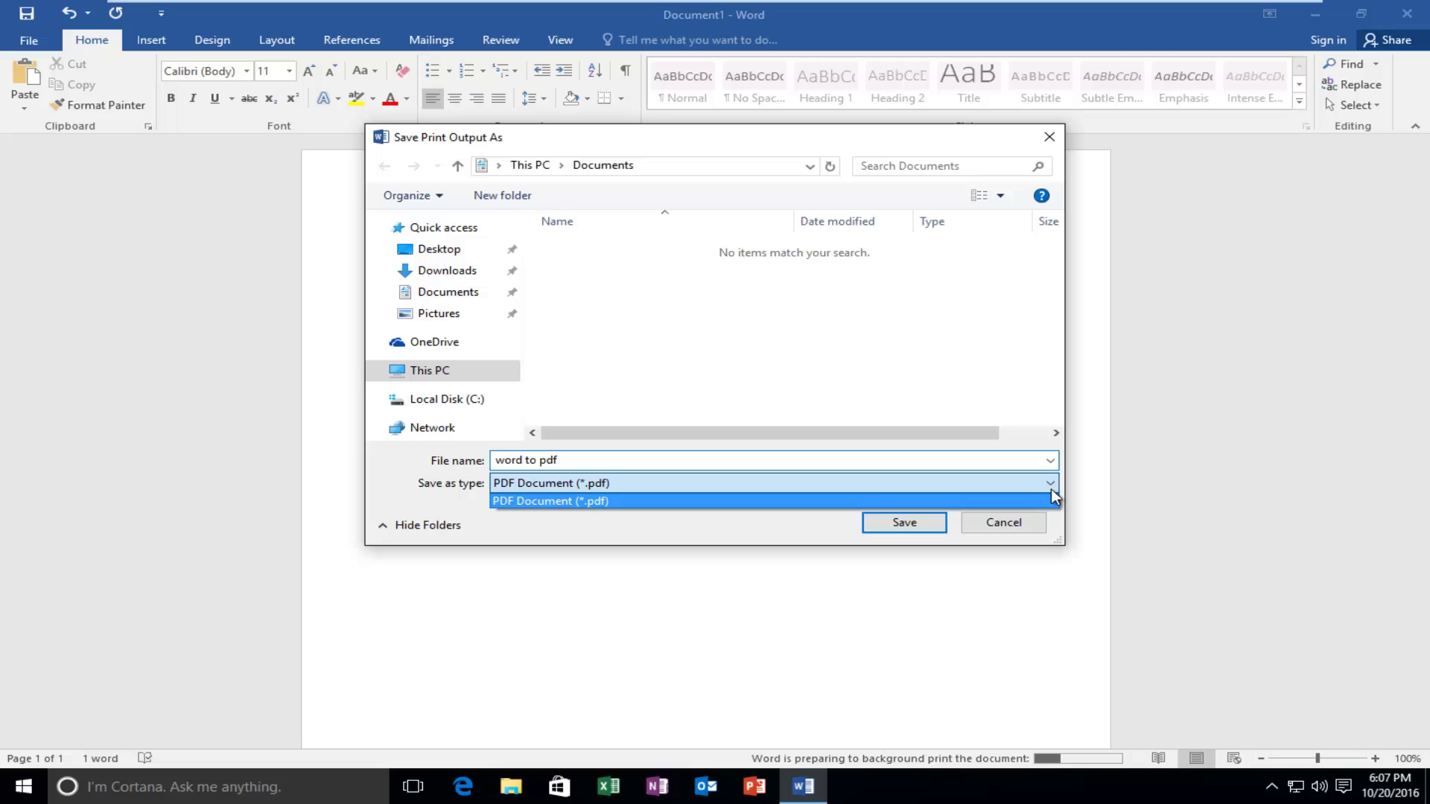
left_click(506, 505)
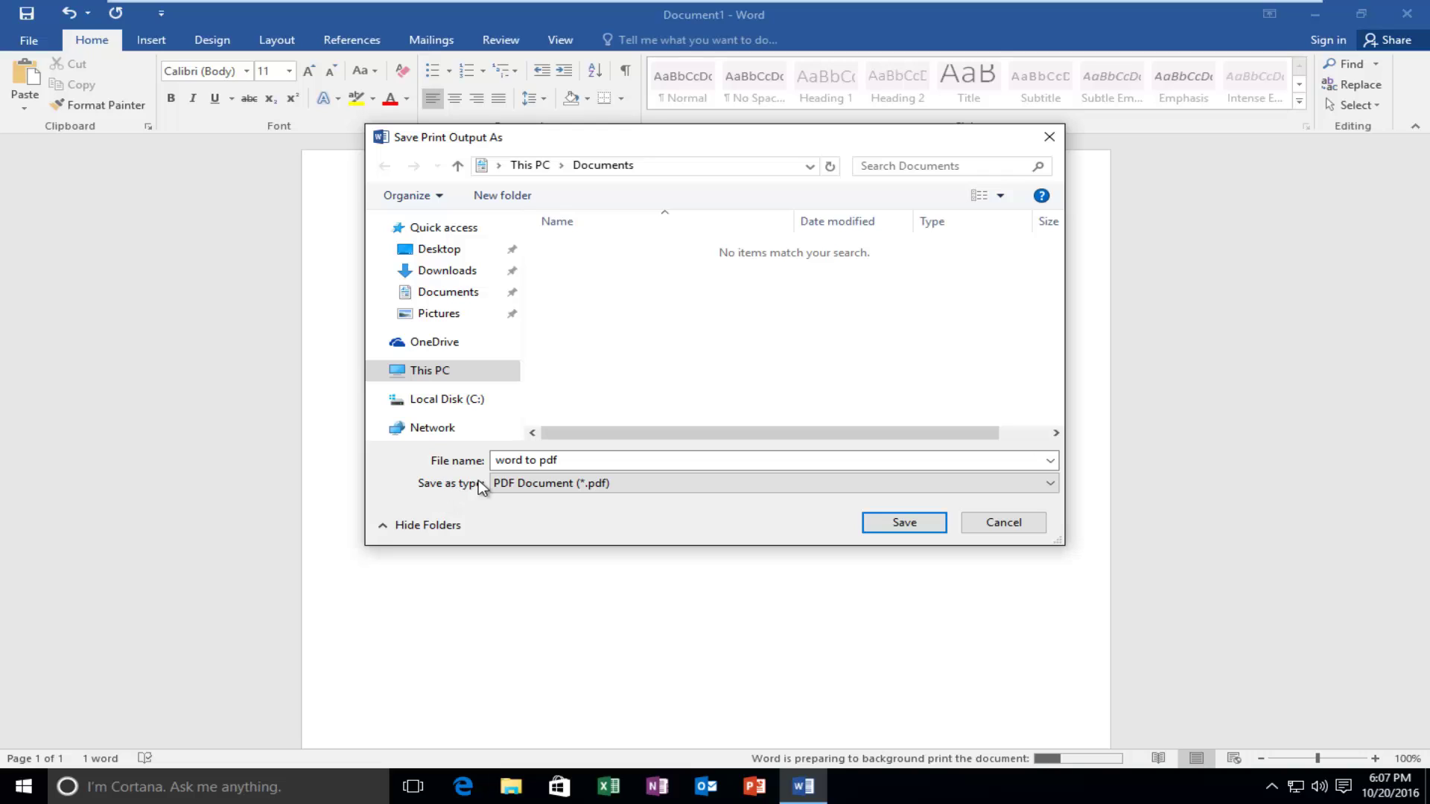
left_click(521, 485)
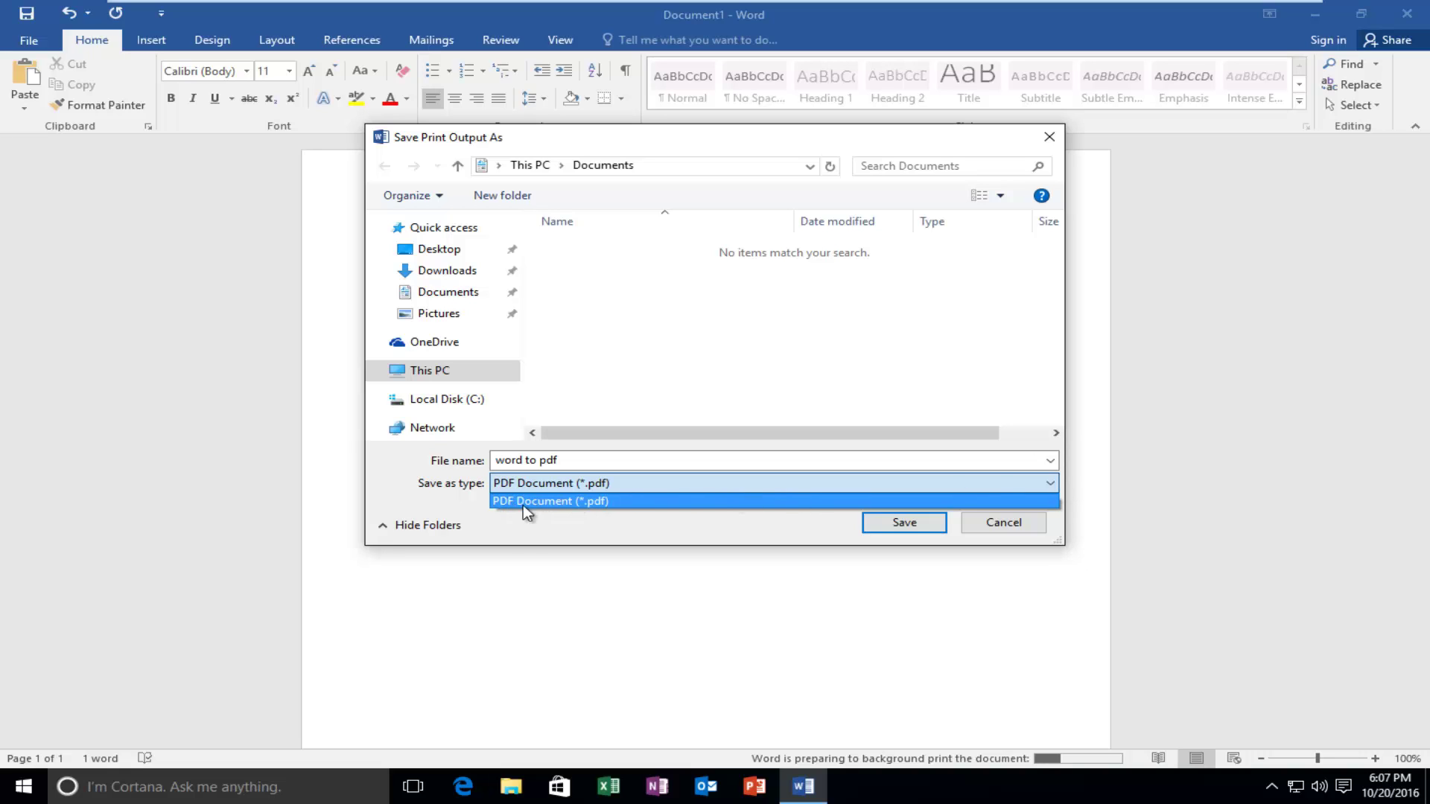
left_click(426, 487)
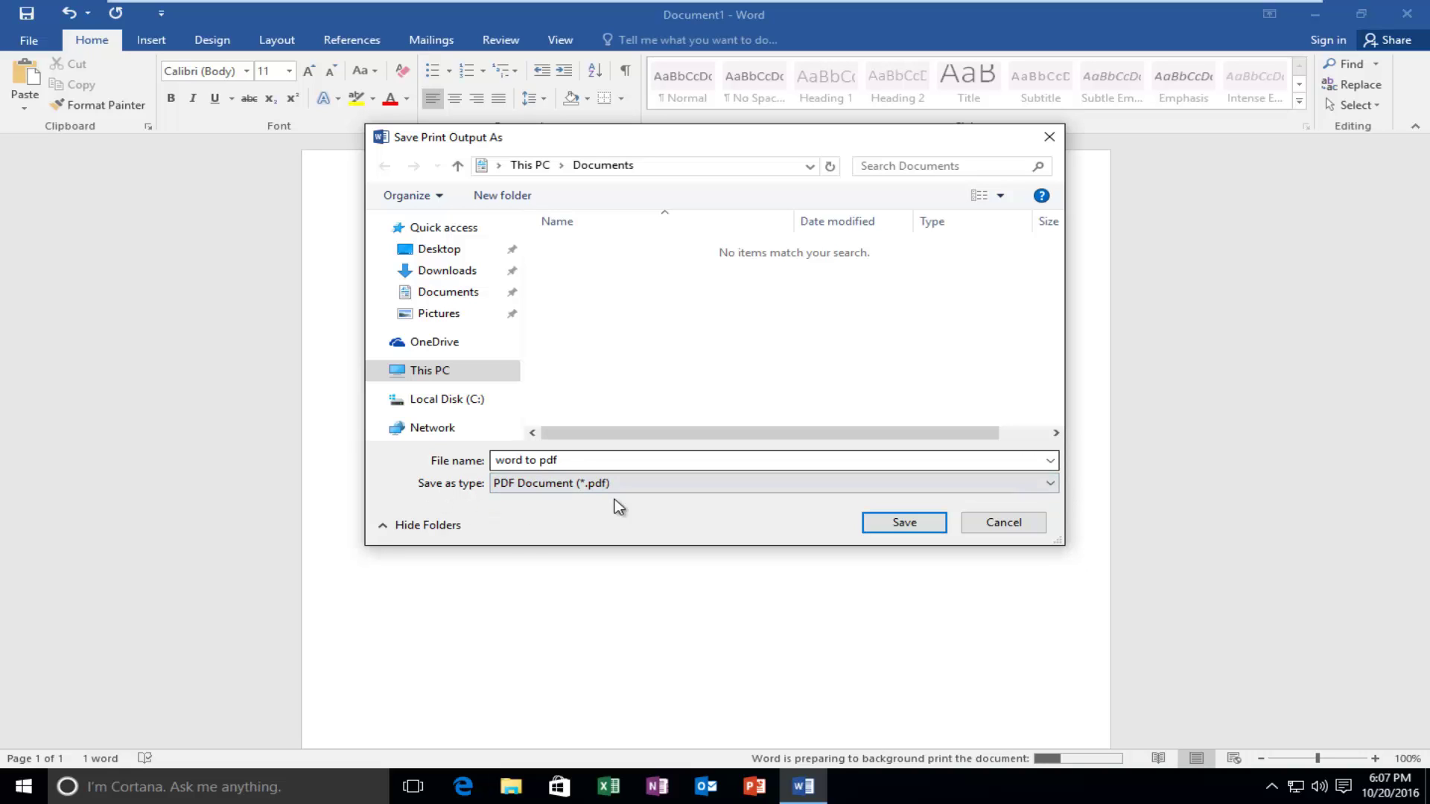
left_click(903, 523)
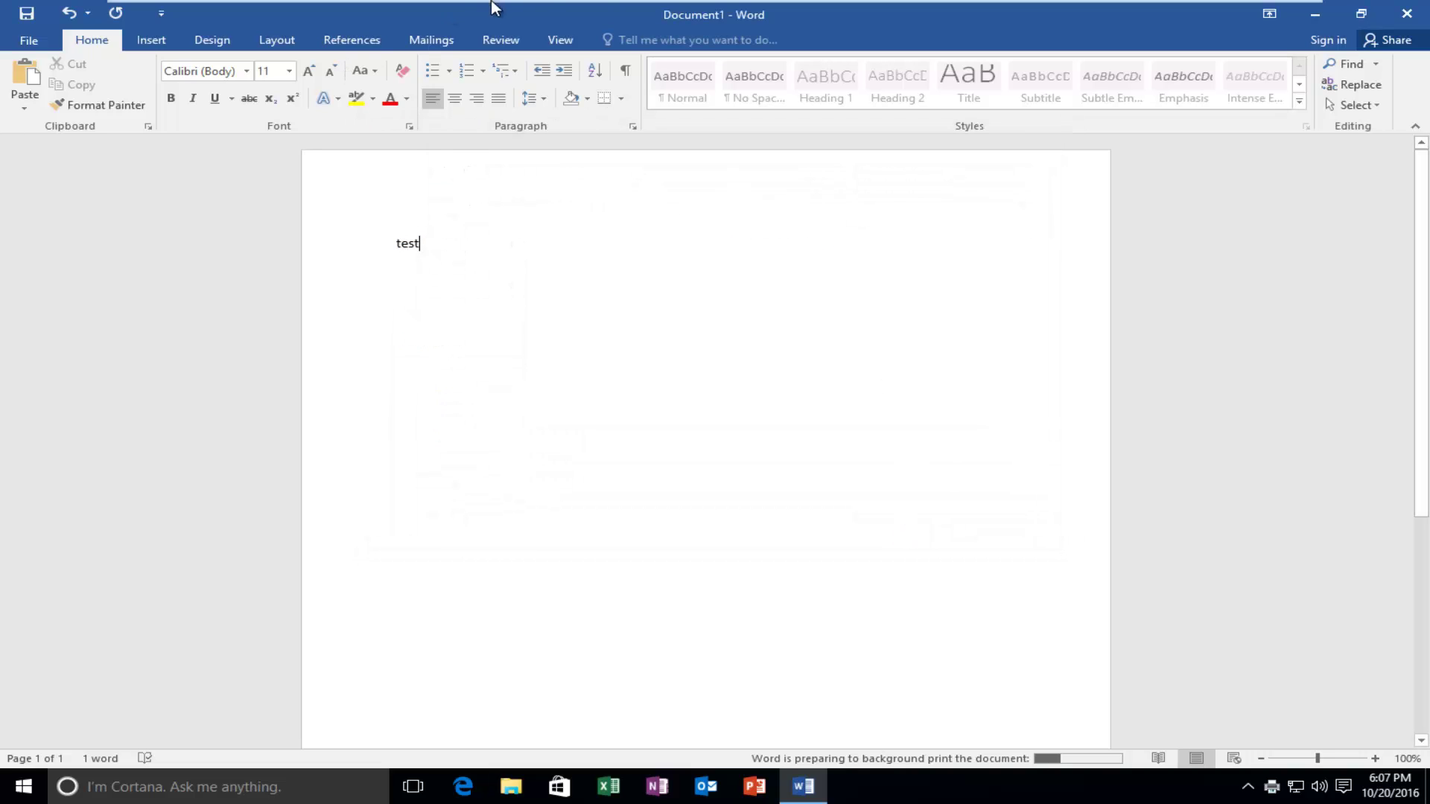
Step: Search the Start menu for 'documents' and open the Documents folder
left_click(1312, 18)
left_click(13, 795)
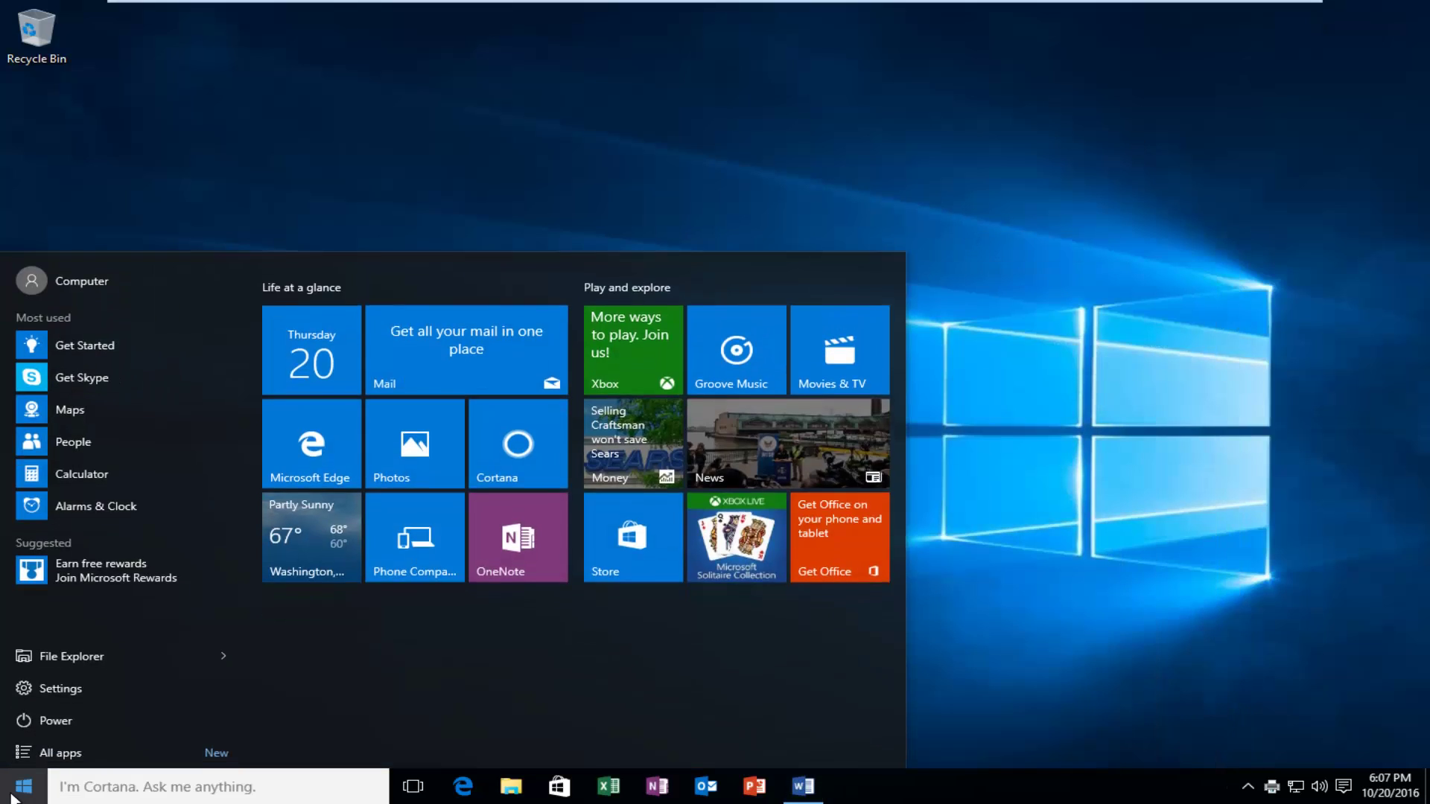
type("di")
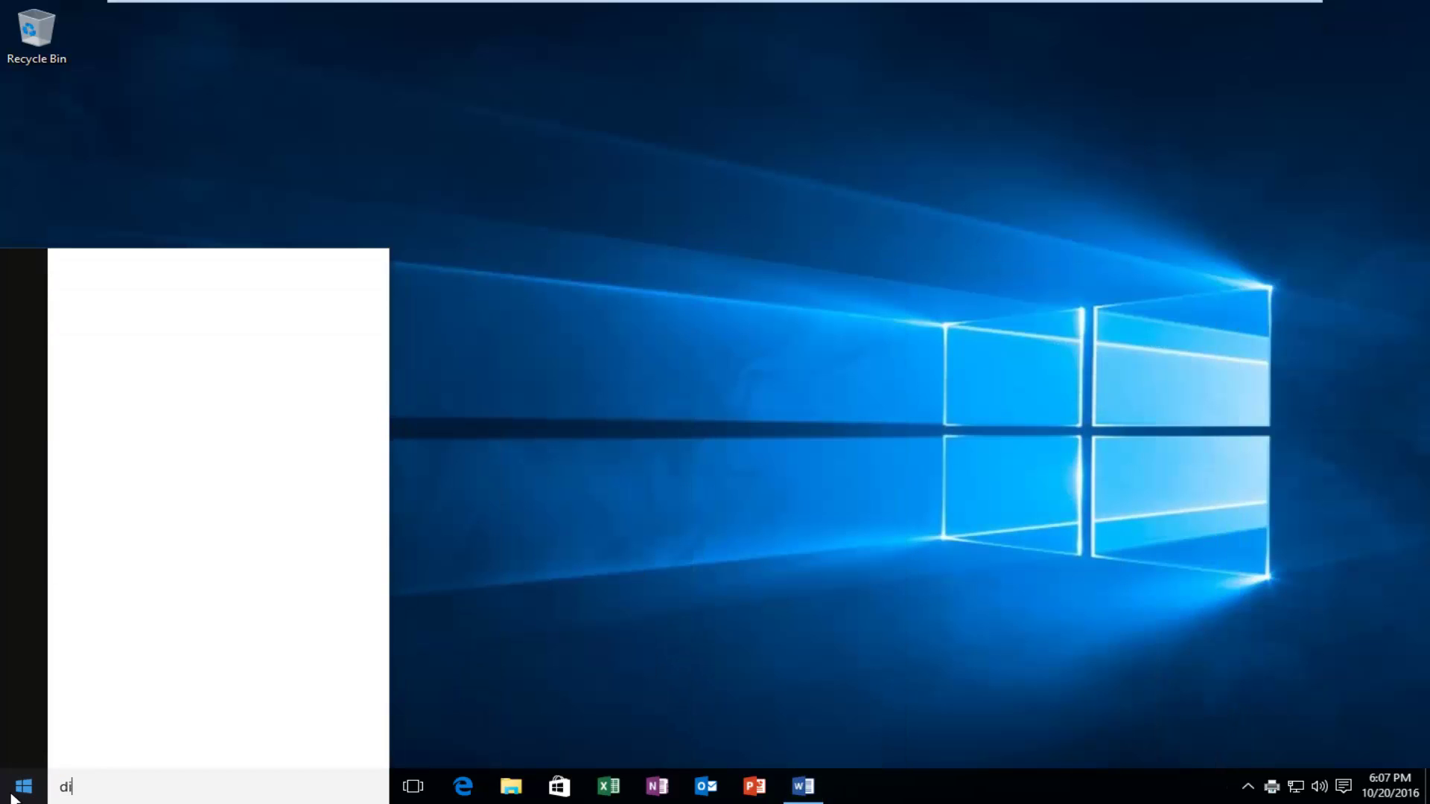
key("BackSpace")
type("ocuments")
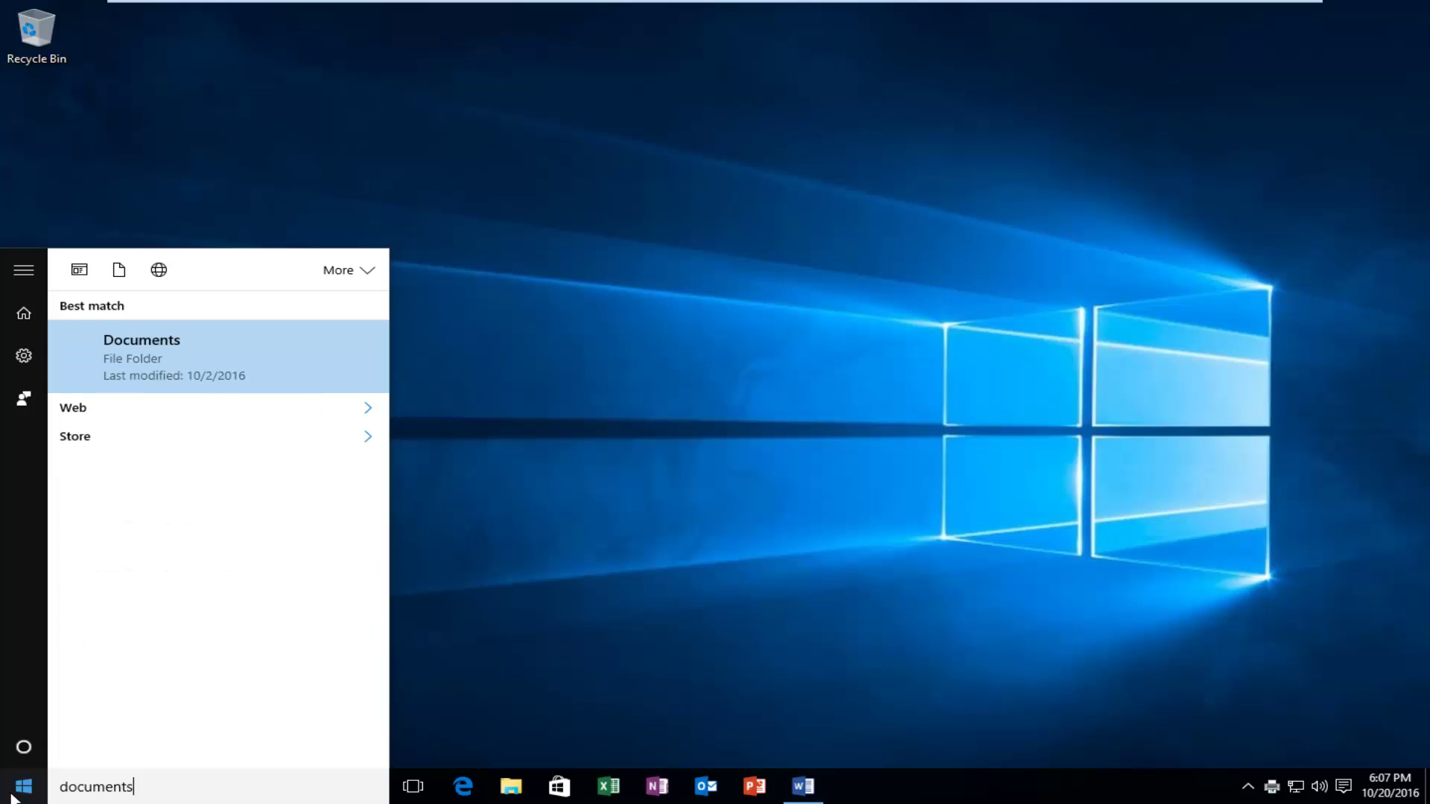
left_click(135, 357)
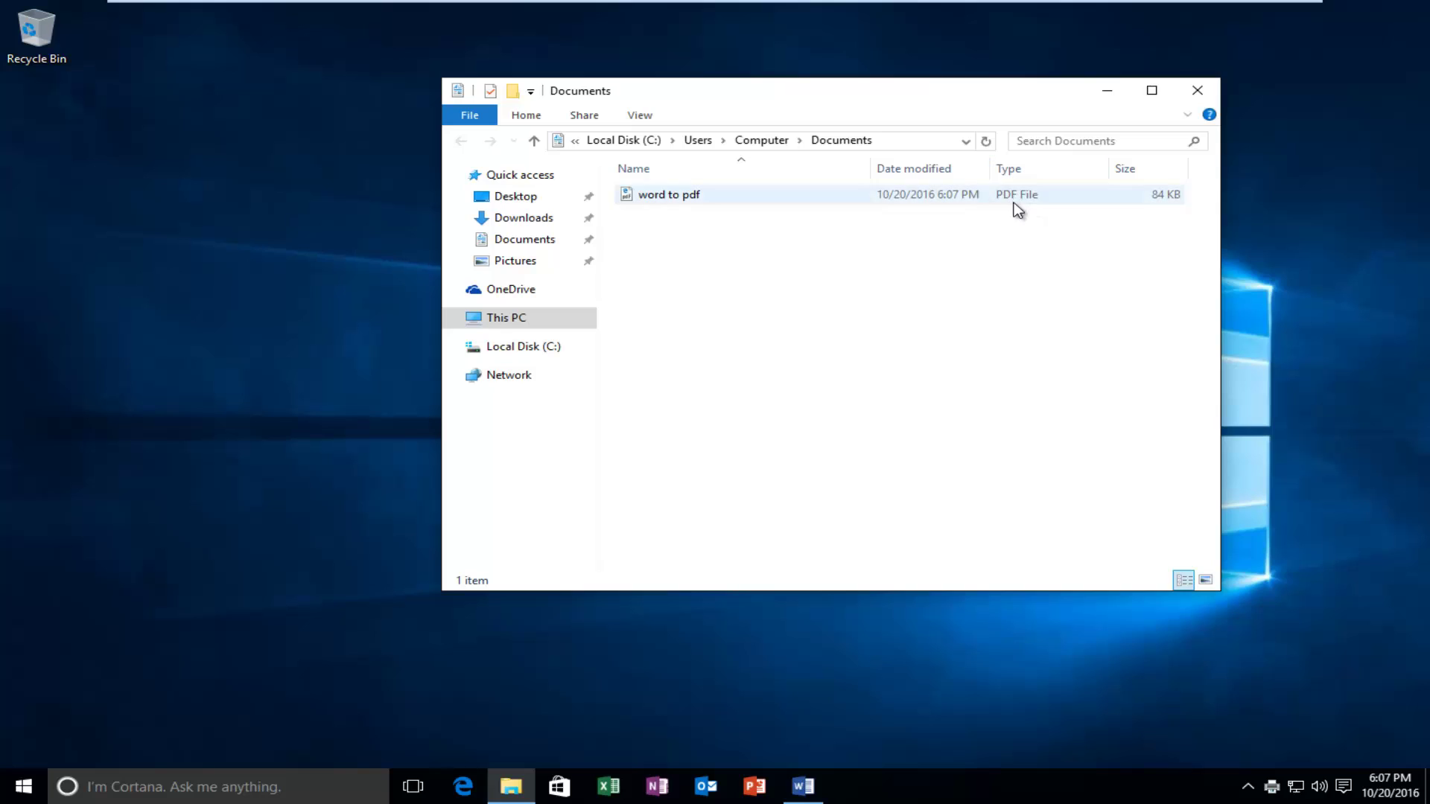
Step: Open the 'word to pdf' file from the Documents folder
double_click(654, 199)
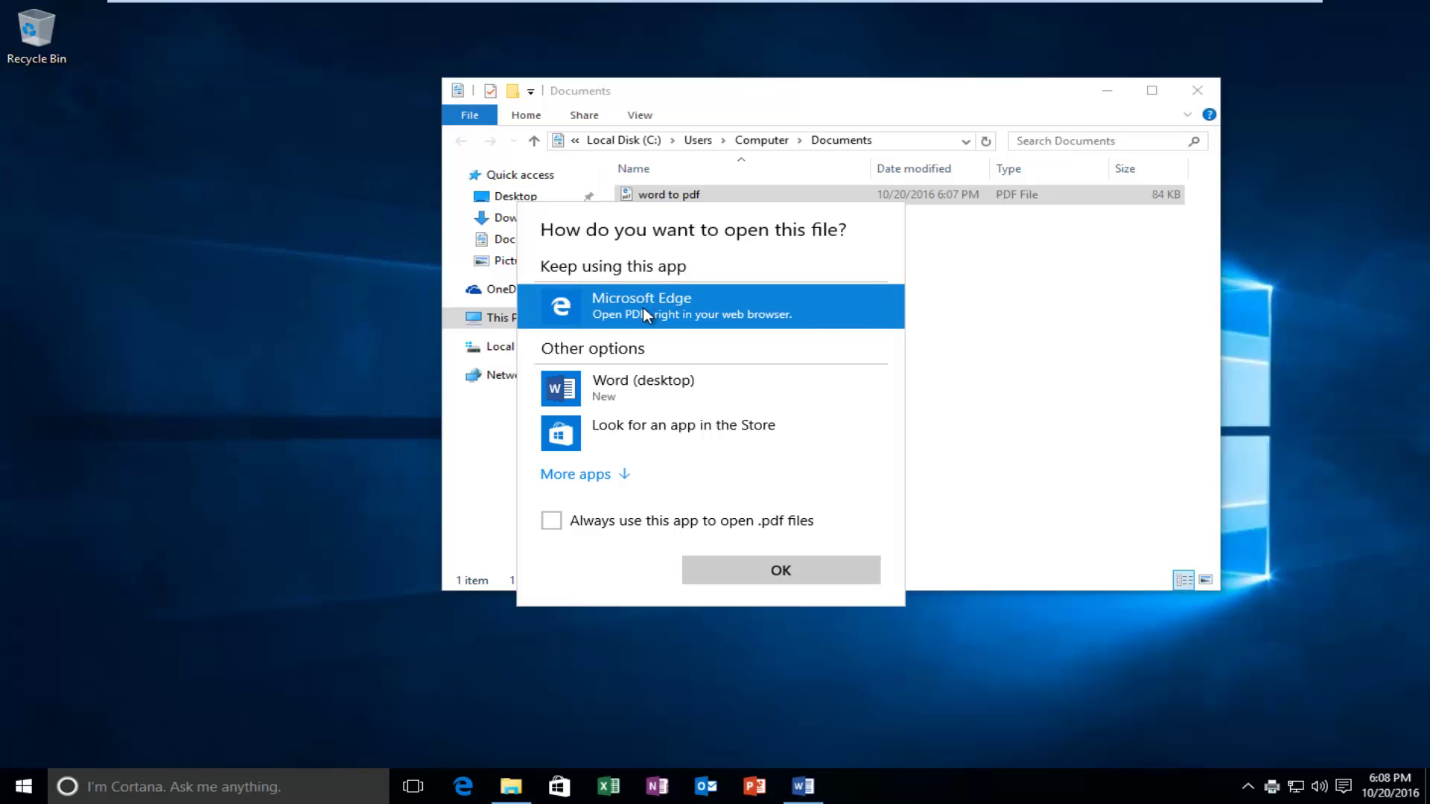
Step: View the one-page 'test' PDF in Microsoft Edge, then close Edge
left_click(593, 319)
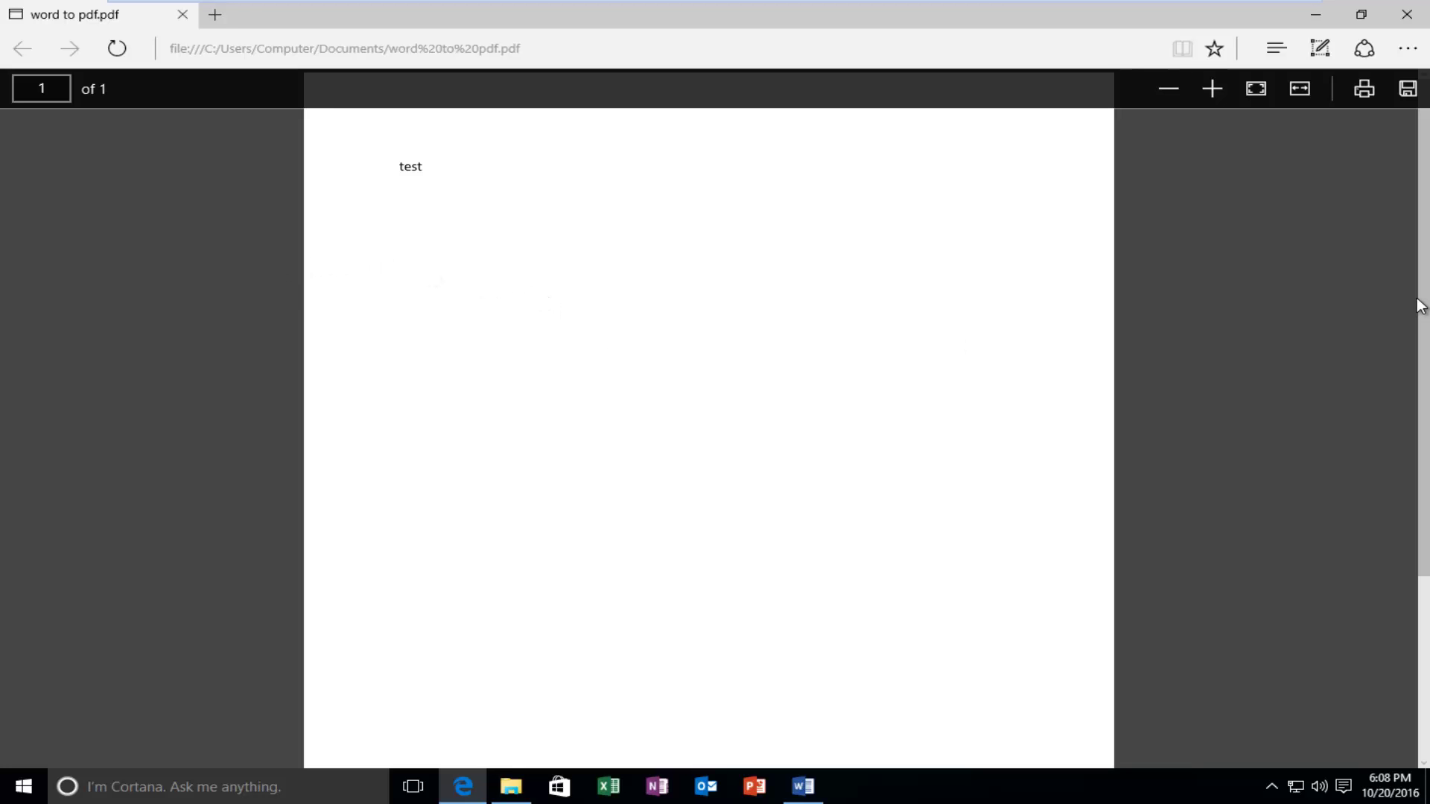
left_click_drag(1418, 299, 1300, 430)
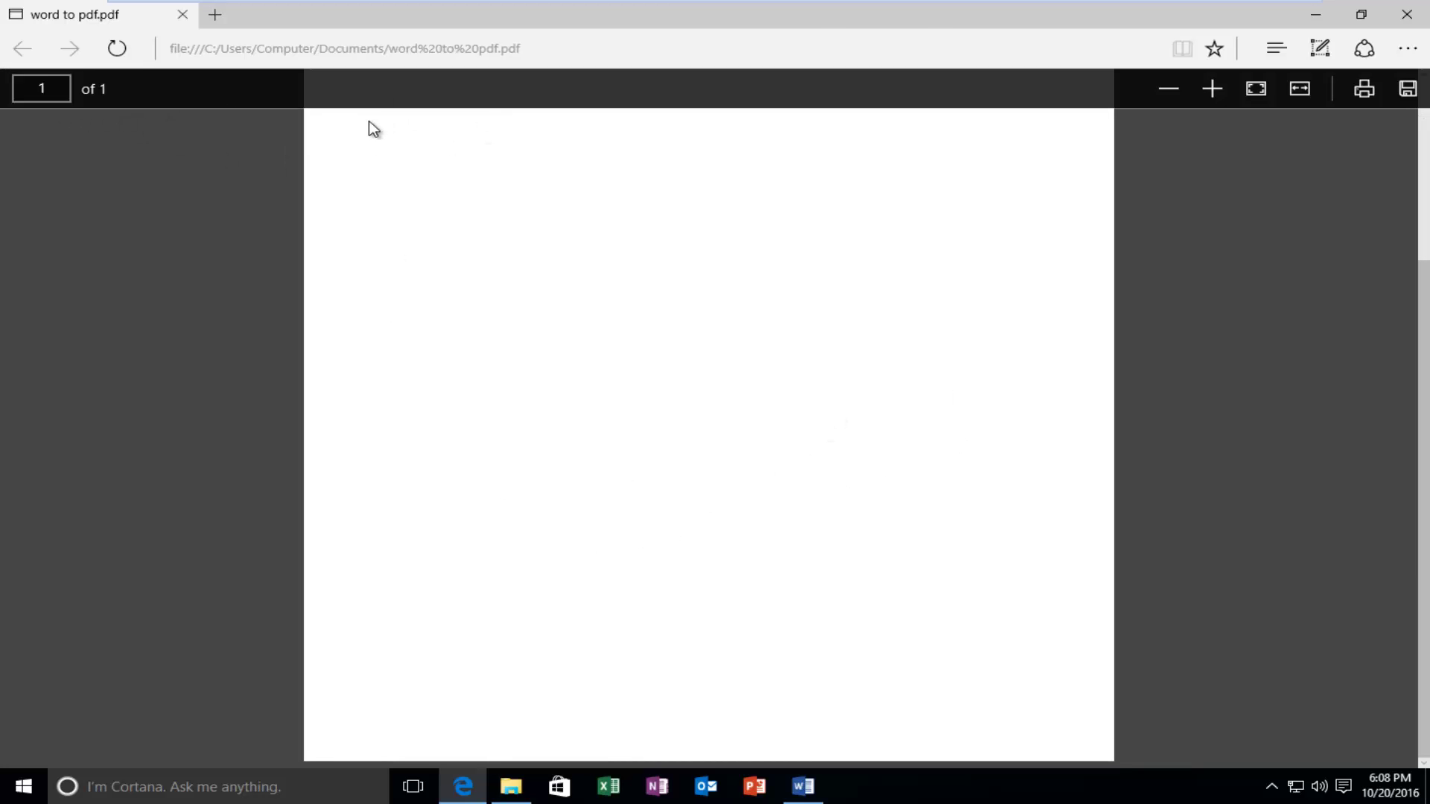
left_click(1407, 14)
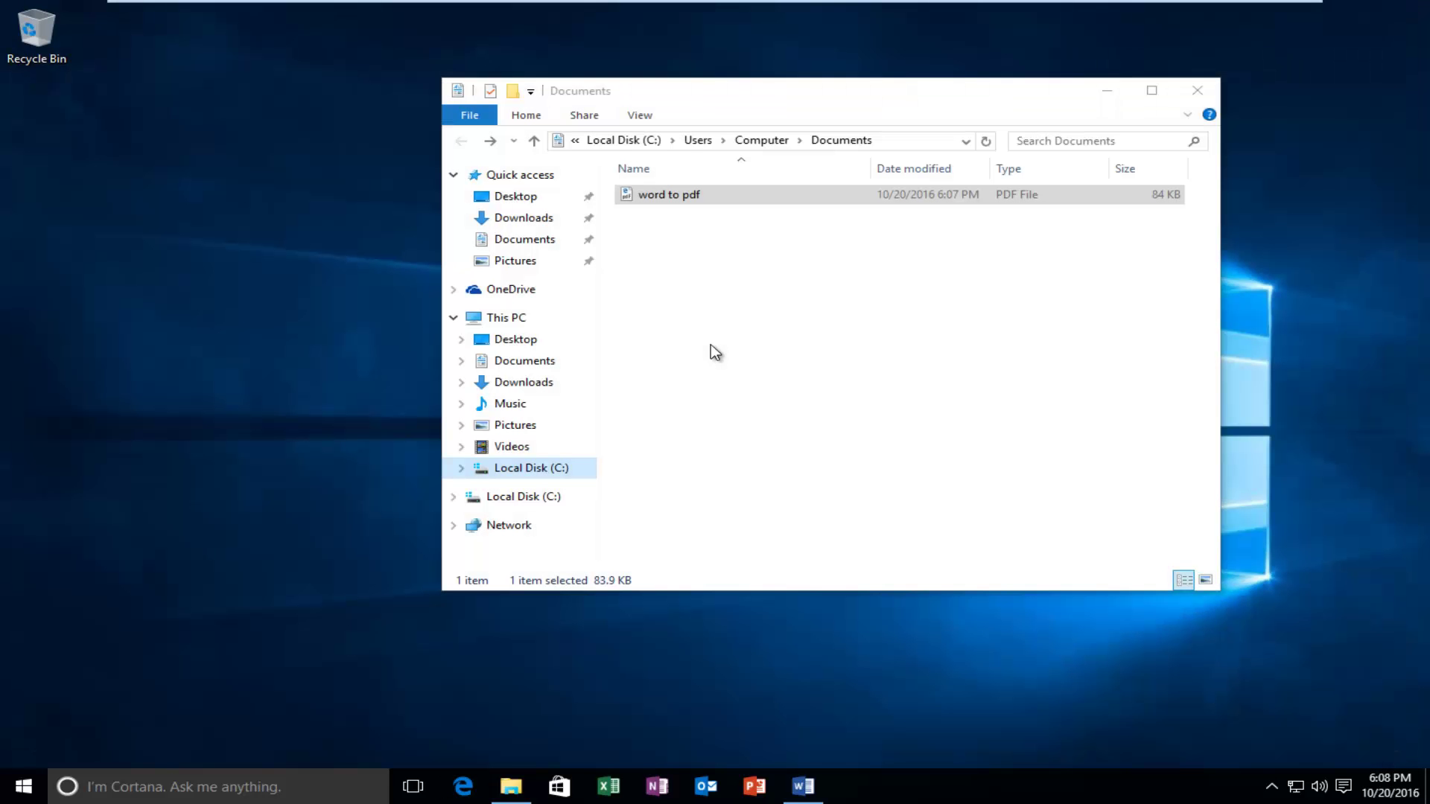
Step: Close the Documents folder and launch Snipping Tool by searching 'snipping'
left_click(1197, 89)
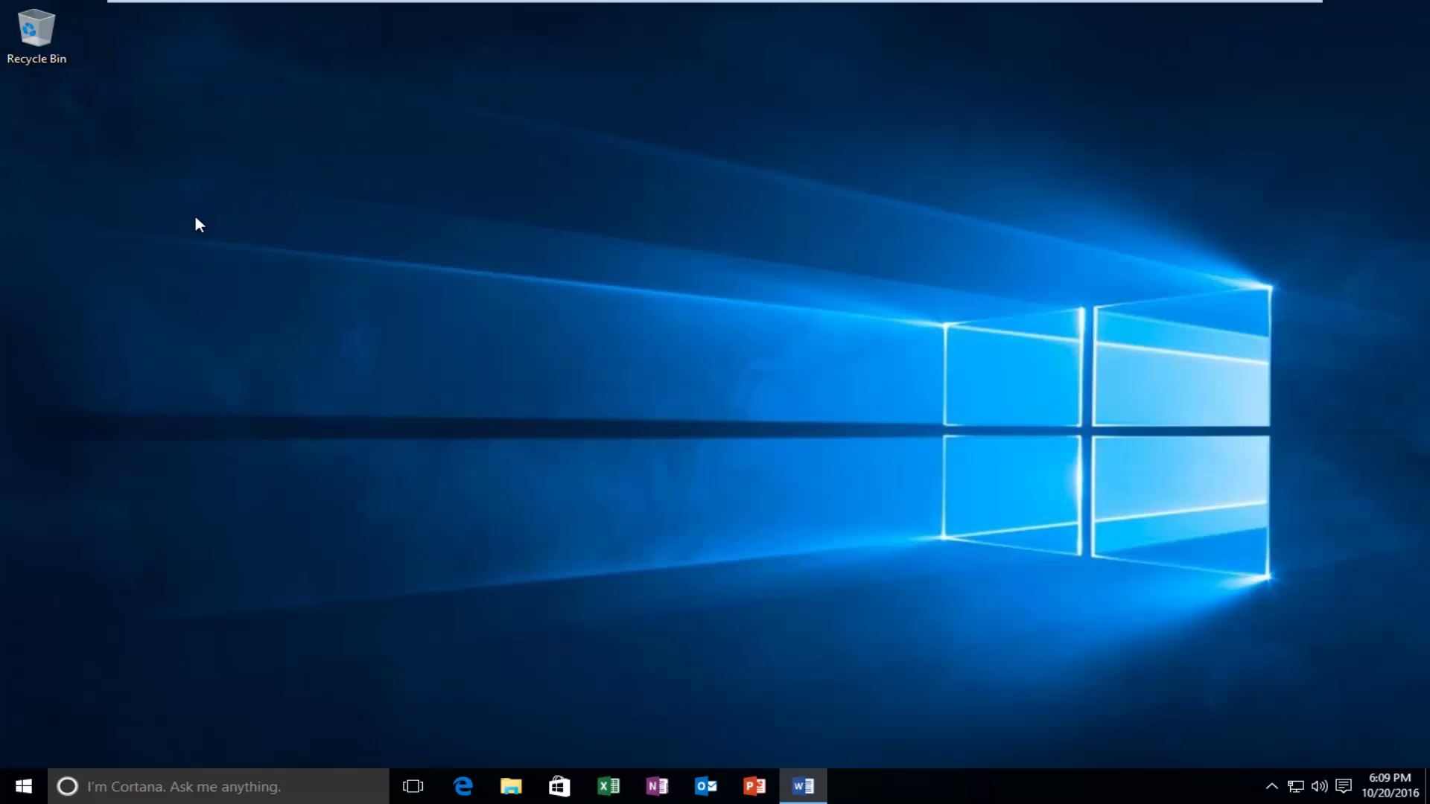
right_click(142, 197)
left_click(4, 793)
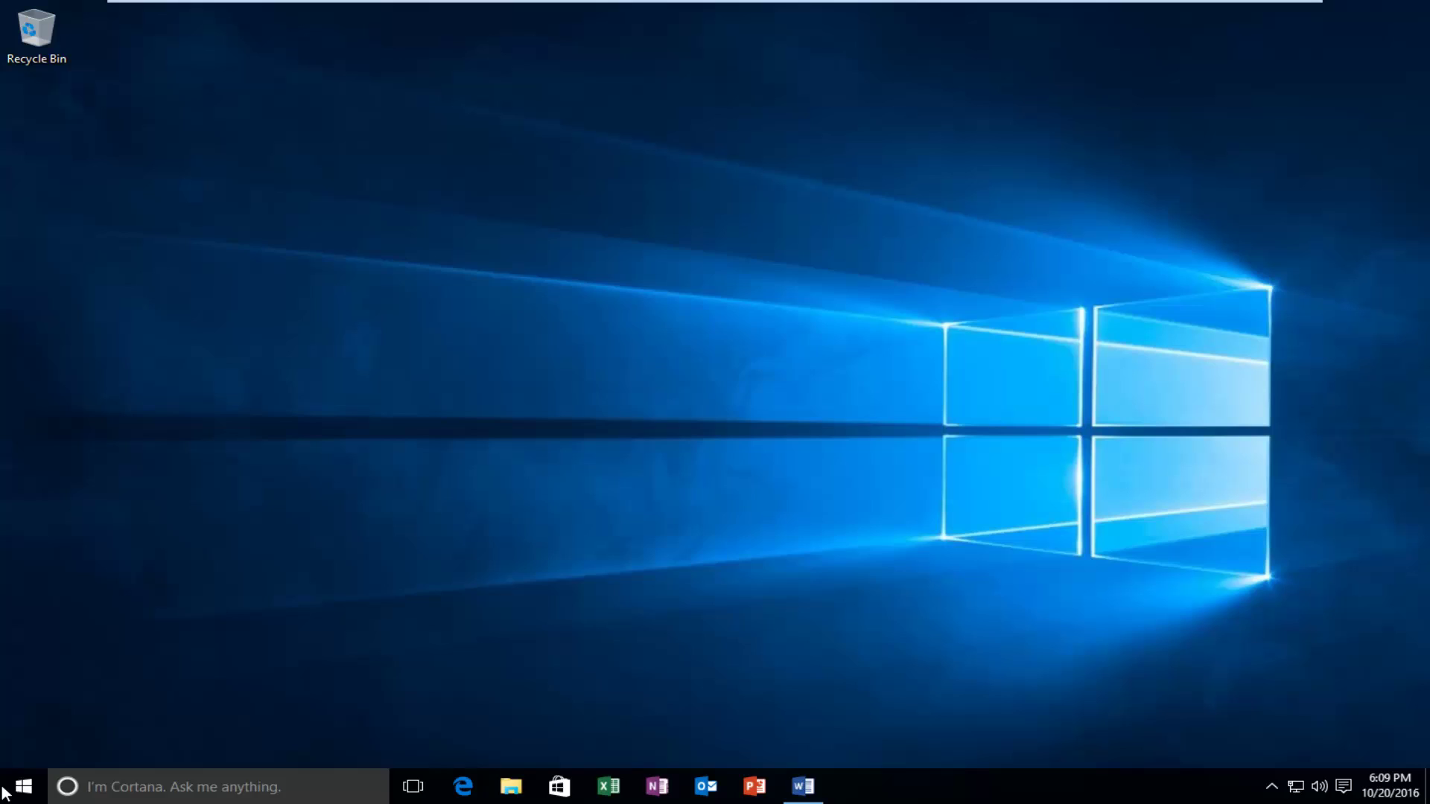
type("sni")
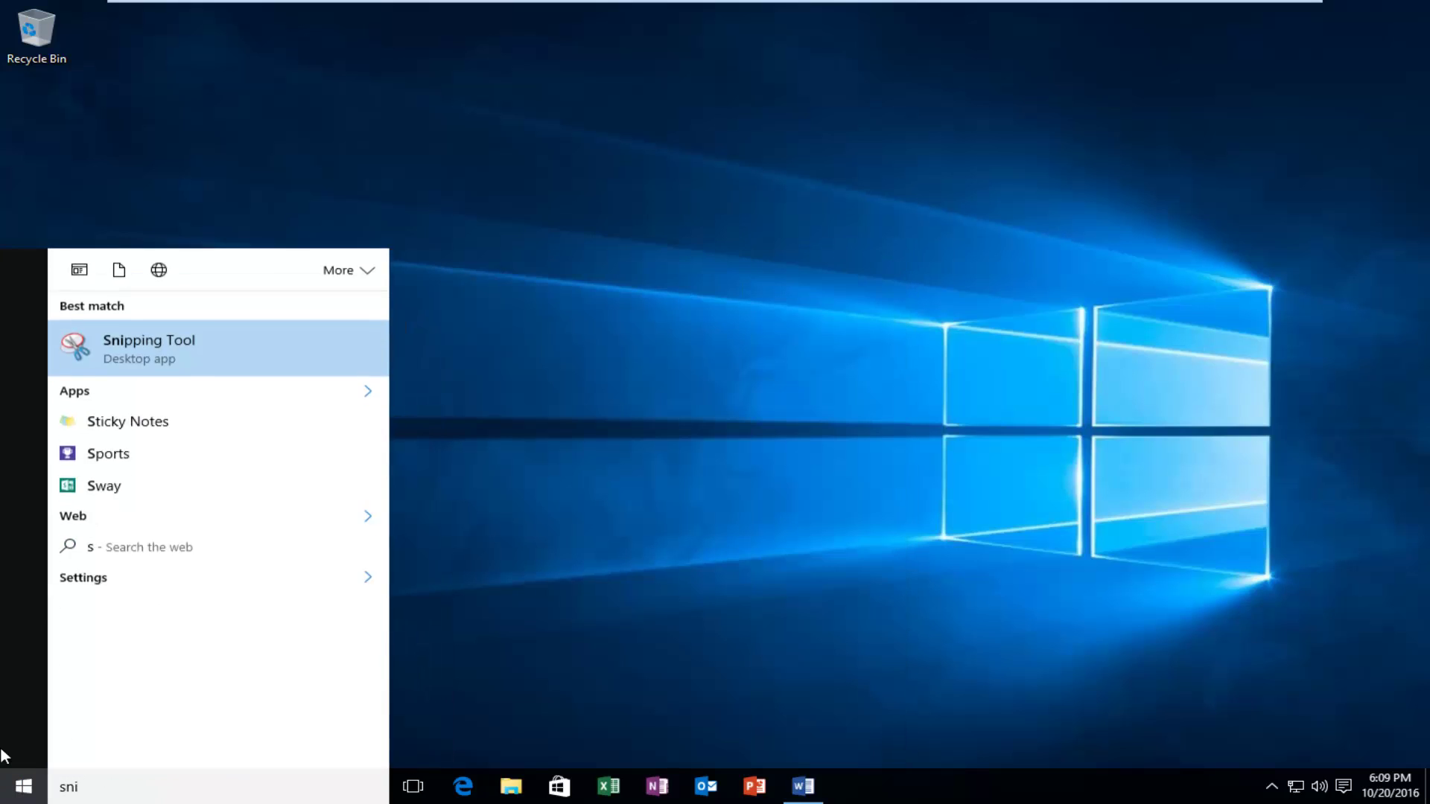
type("pping")
left_click(181, 358)
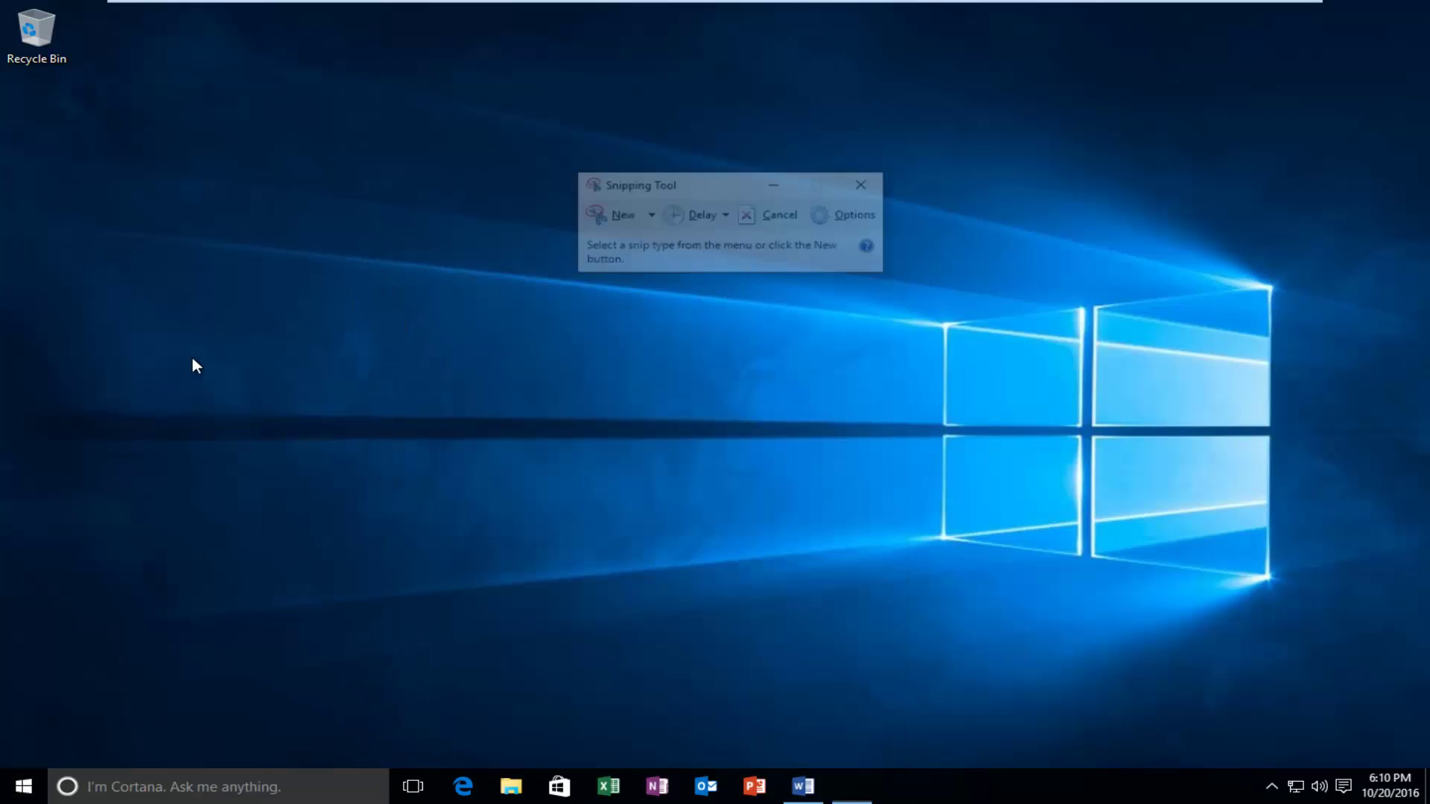
Step: Capture a new rectangular snip of the desktop's top-left region
left_click(622, 216)
left_click_drag(1, 1, 736, 511)
mouse_move(320, 15)
left_mouse_down()
mouse_move(447, 29)
mouse_move(299, 16)
left_mouse_up()
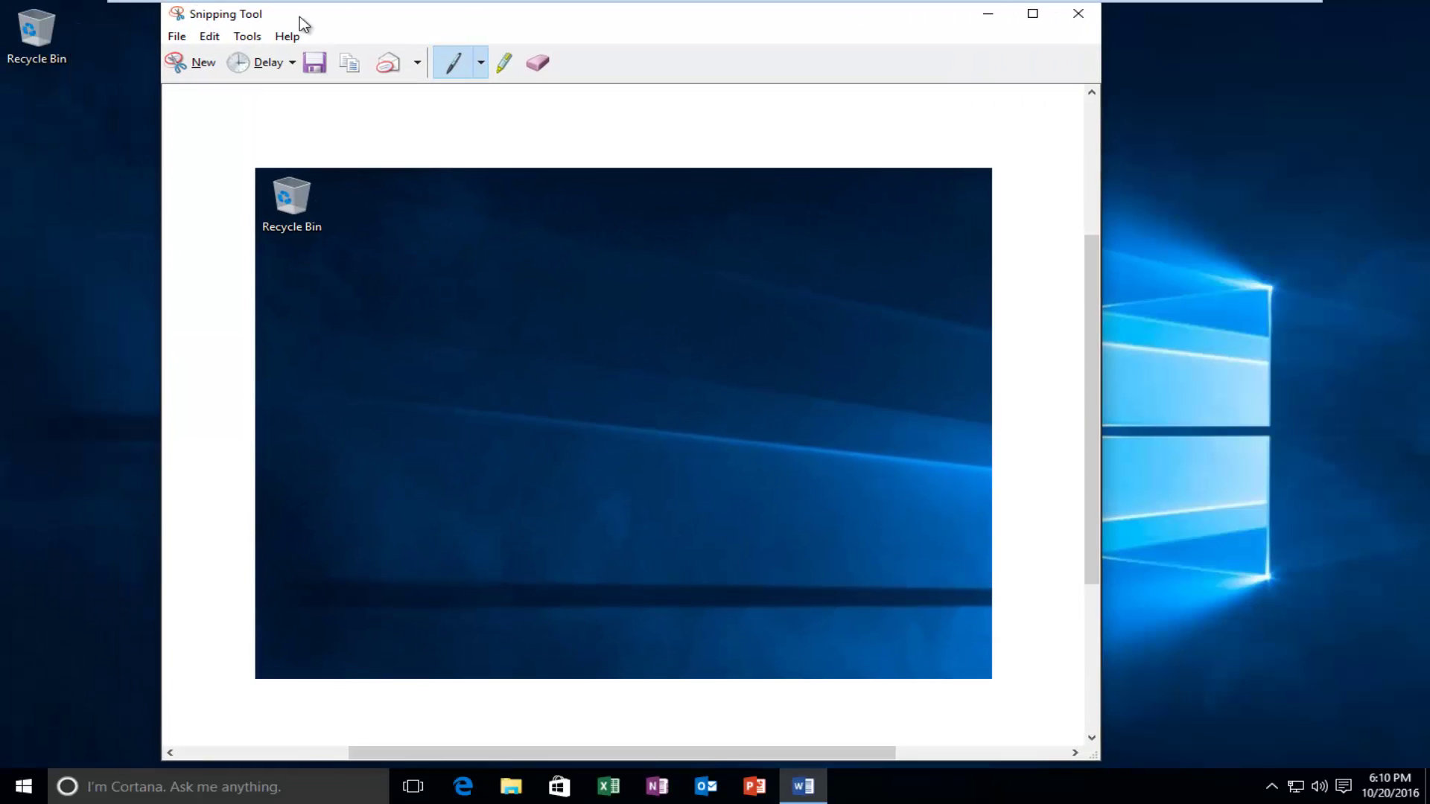
Step: Bring up the snip's print dialog, then cancel without printing
left_click(177, 38)
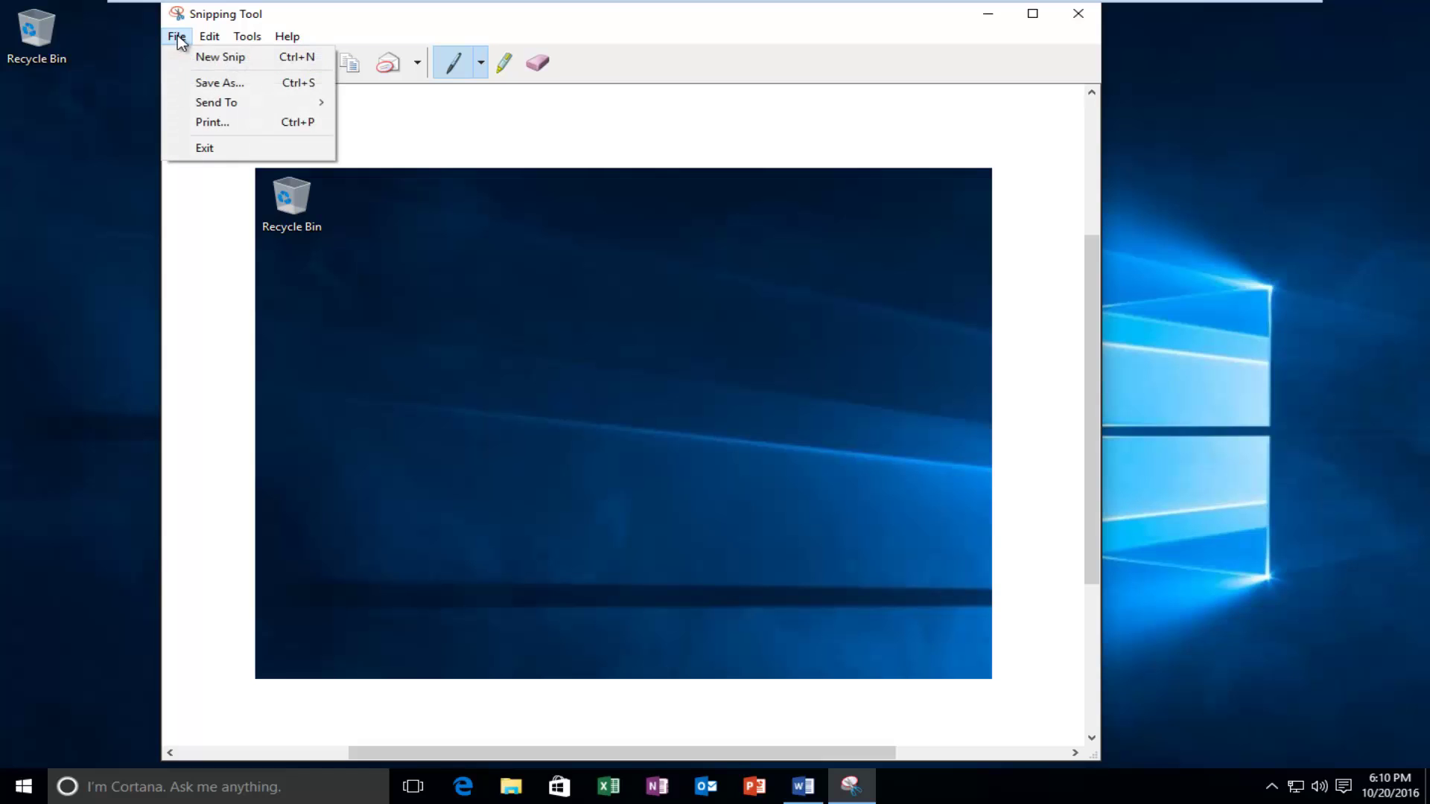
left_click(207, 122)
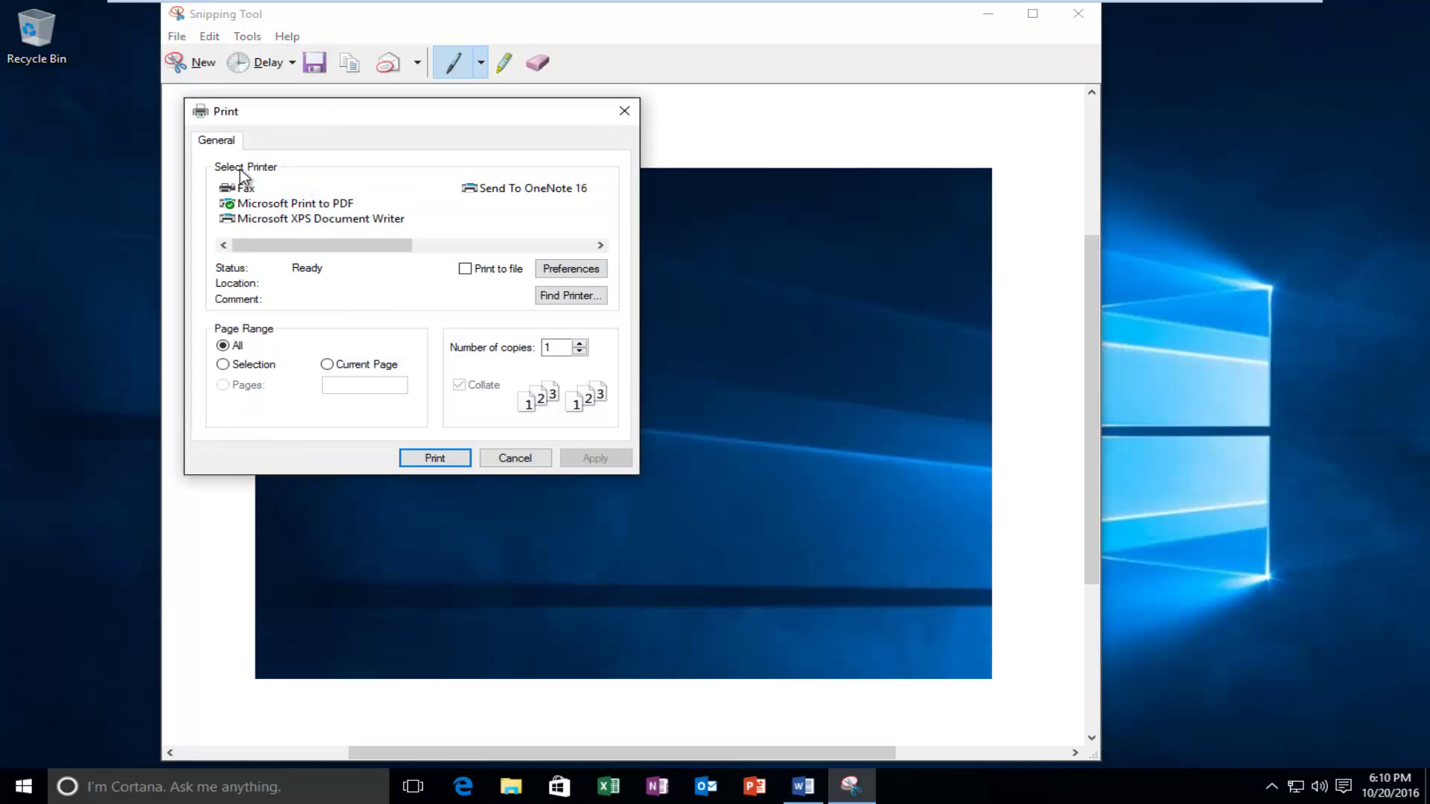
left_click_drag(298, 131, 489, 183)
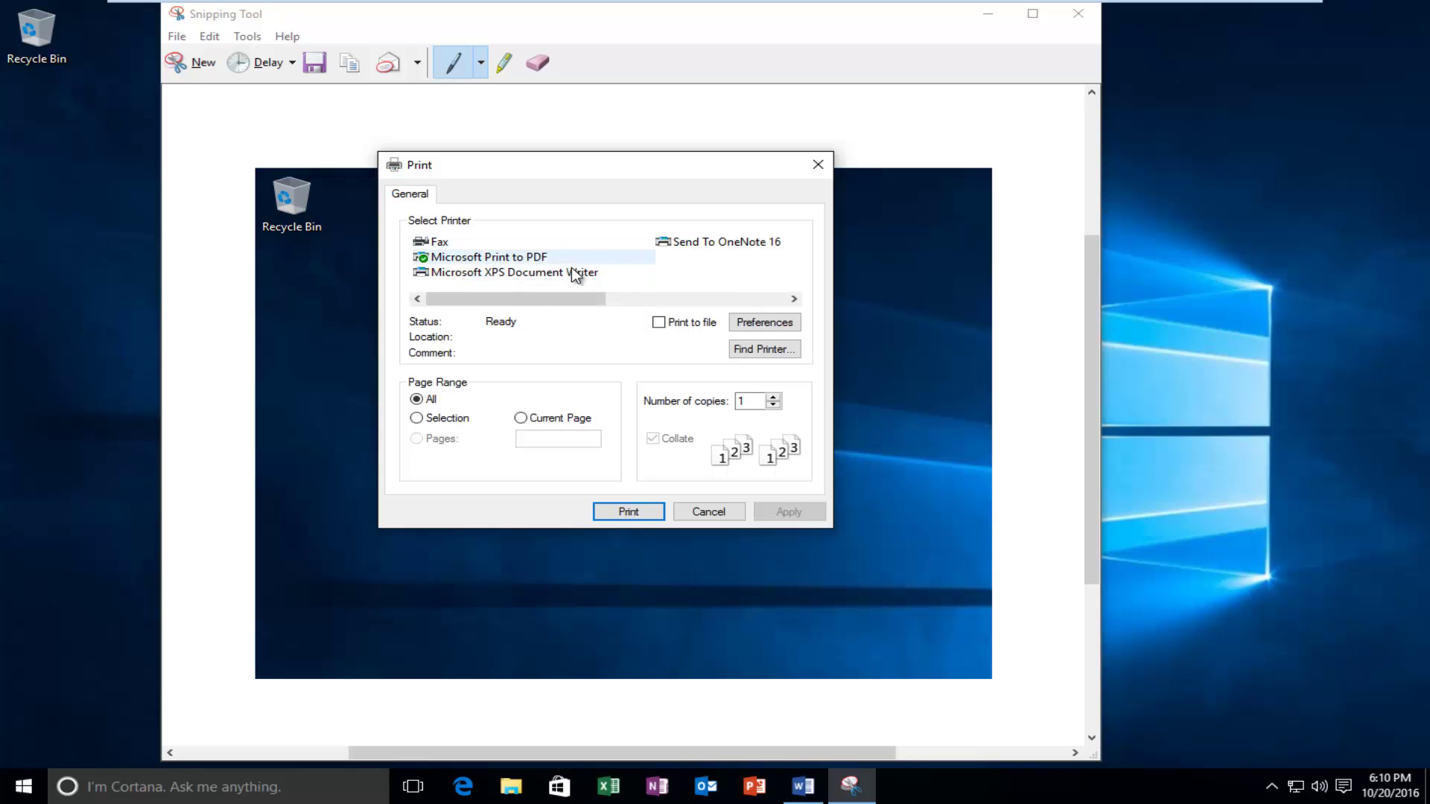
left_click(702, 512)
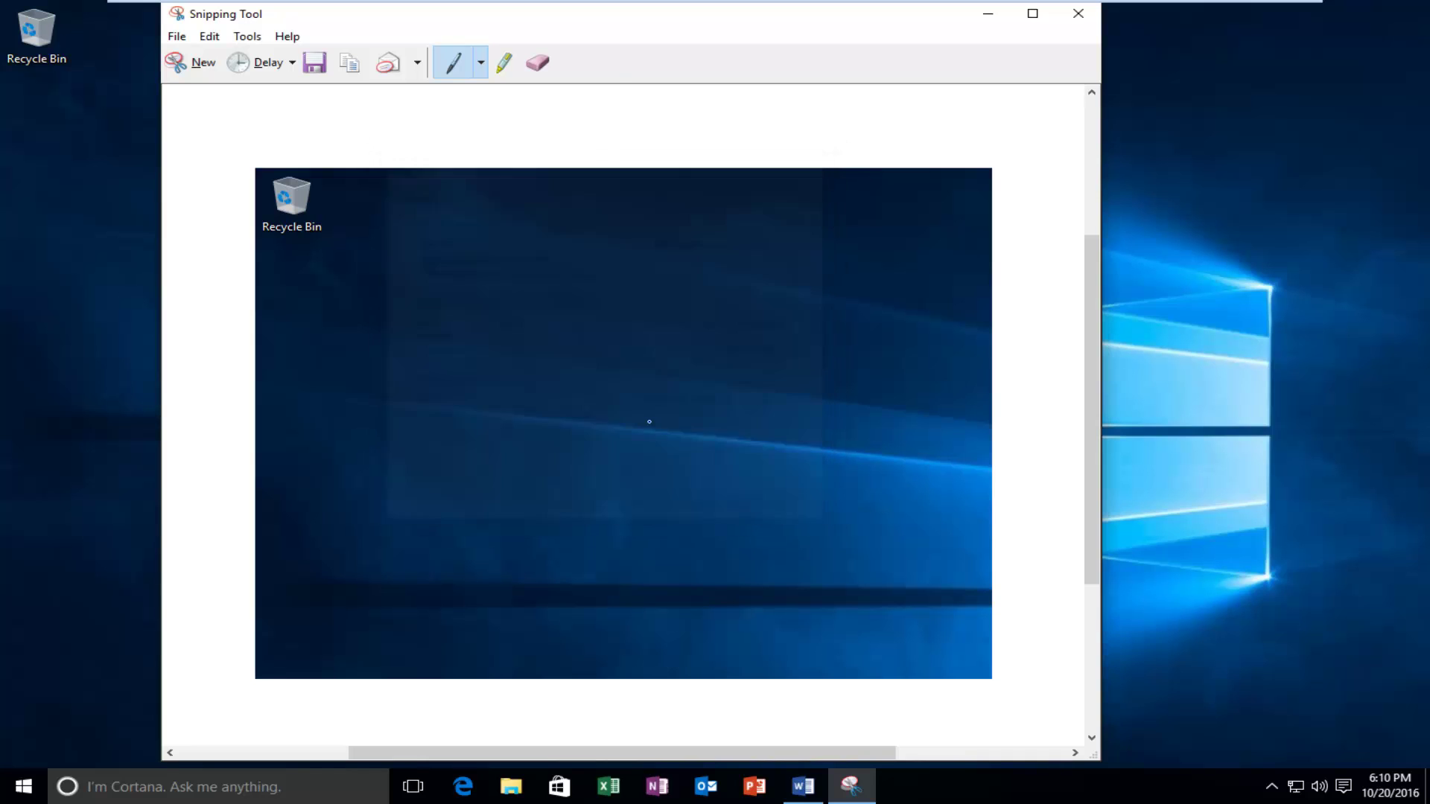
Step: Save the snip to the Desktop as Capture and close Snipping Tool
left_click(323, 63)
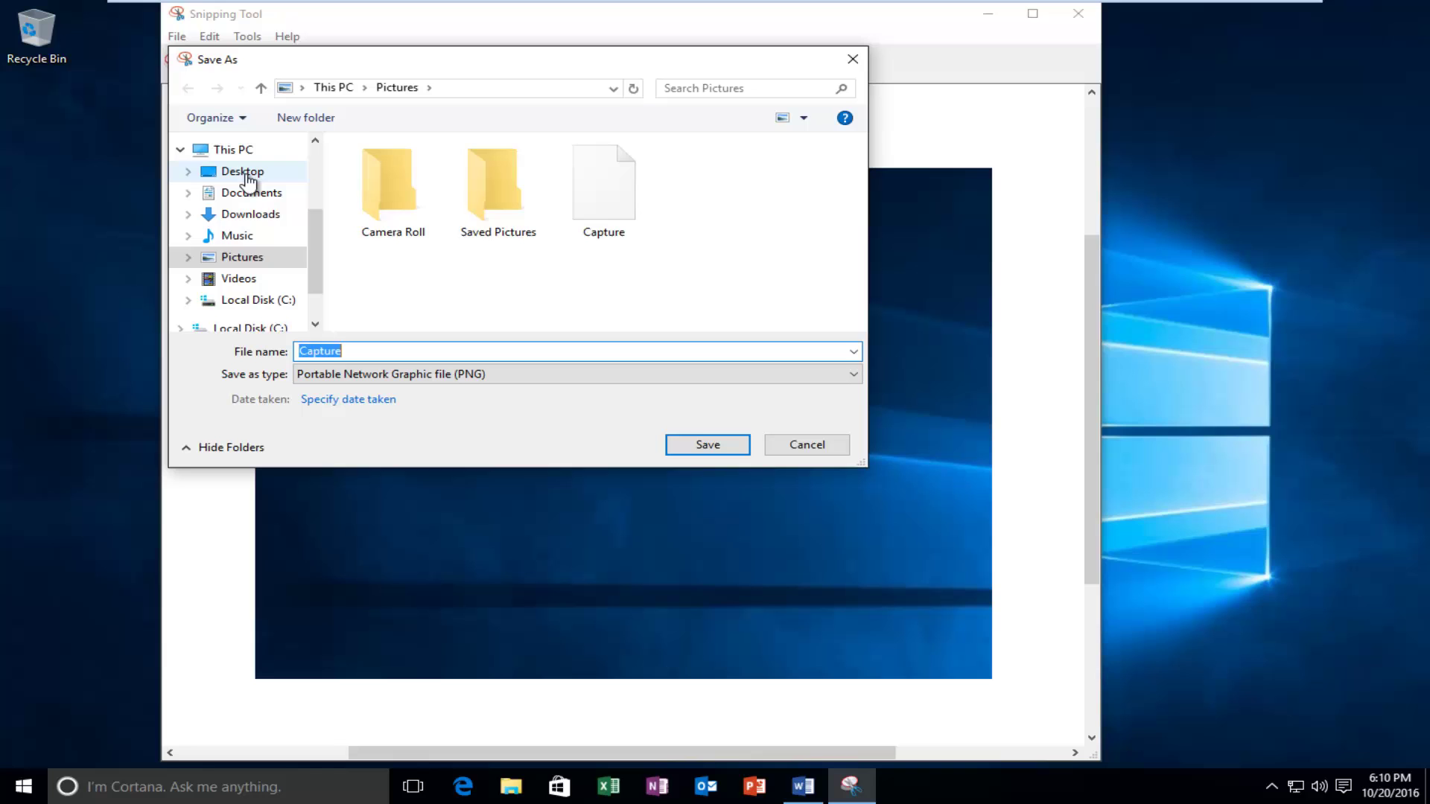
left_click(244, 172)
left_click(708, 444)
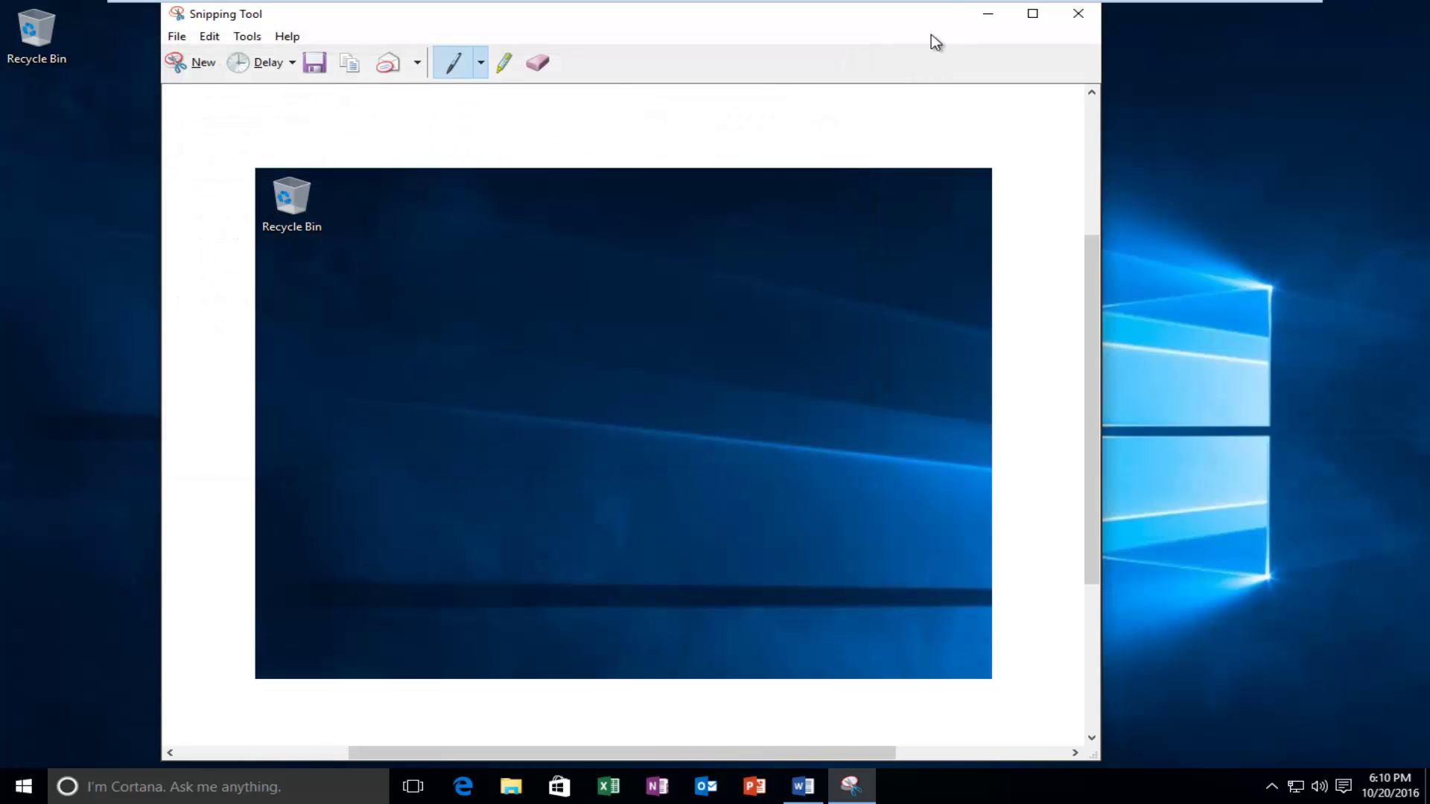
left_click(1072, 13)
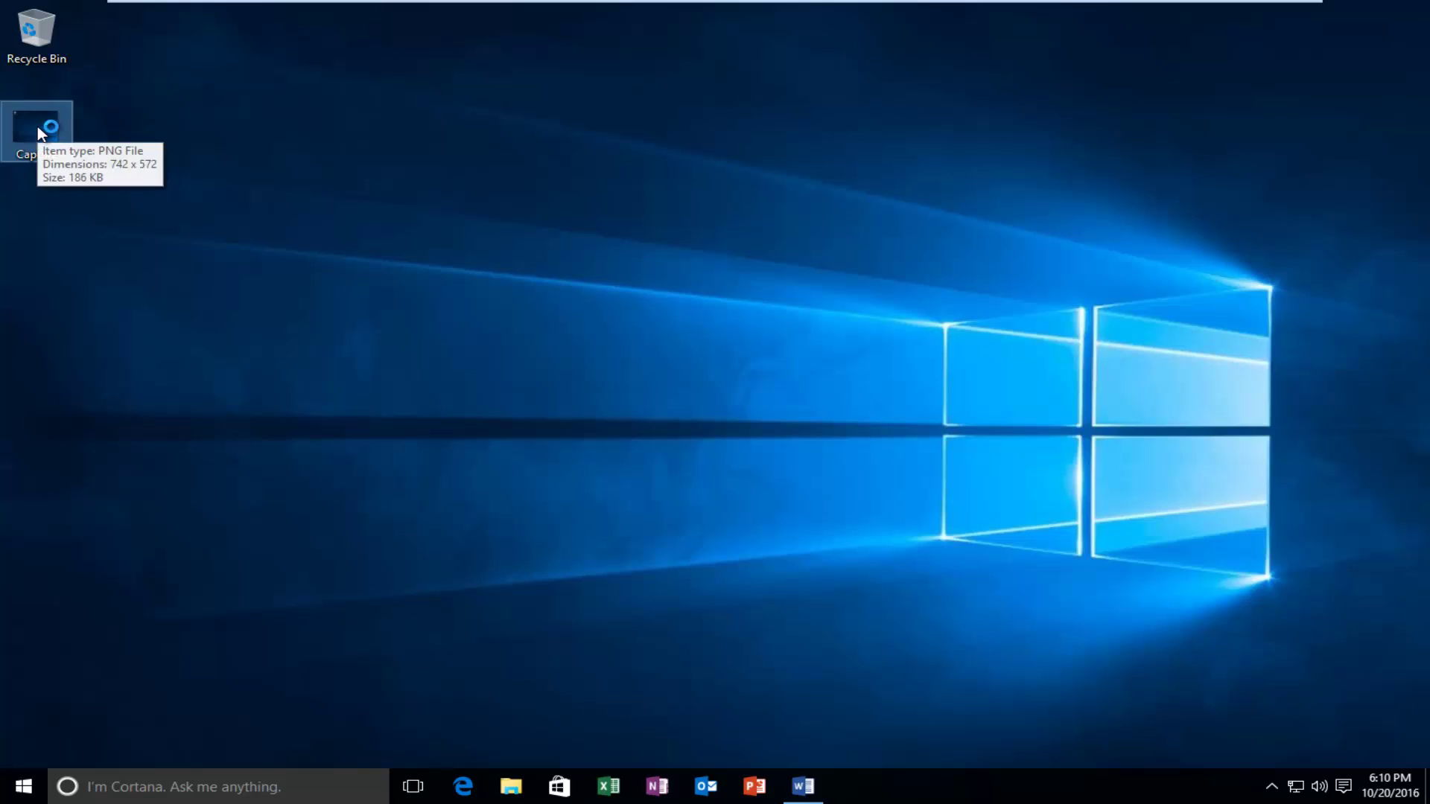
Step: Open Capture.PNG in Photos, check its print dialog's printer list, then close it
double_click(38, 128)
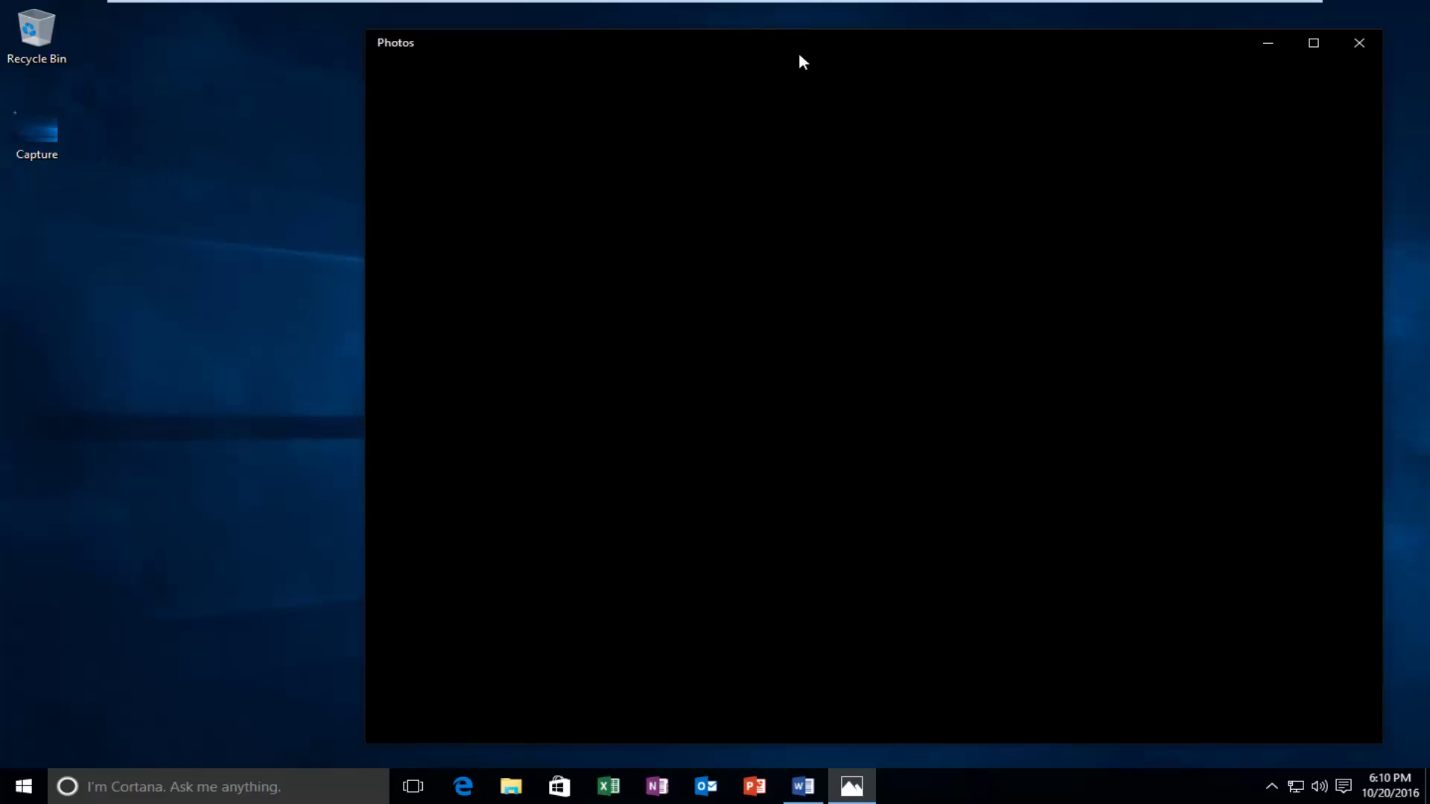
left_click_drag(1052, 49, 841, 34)
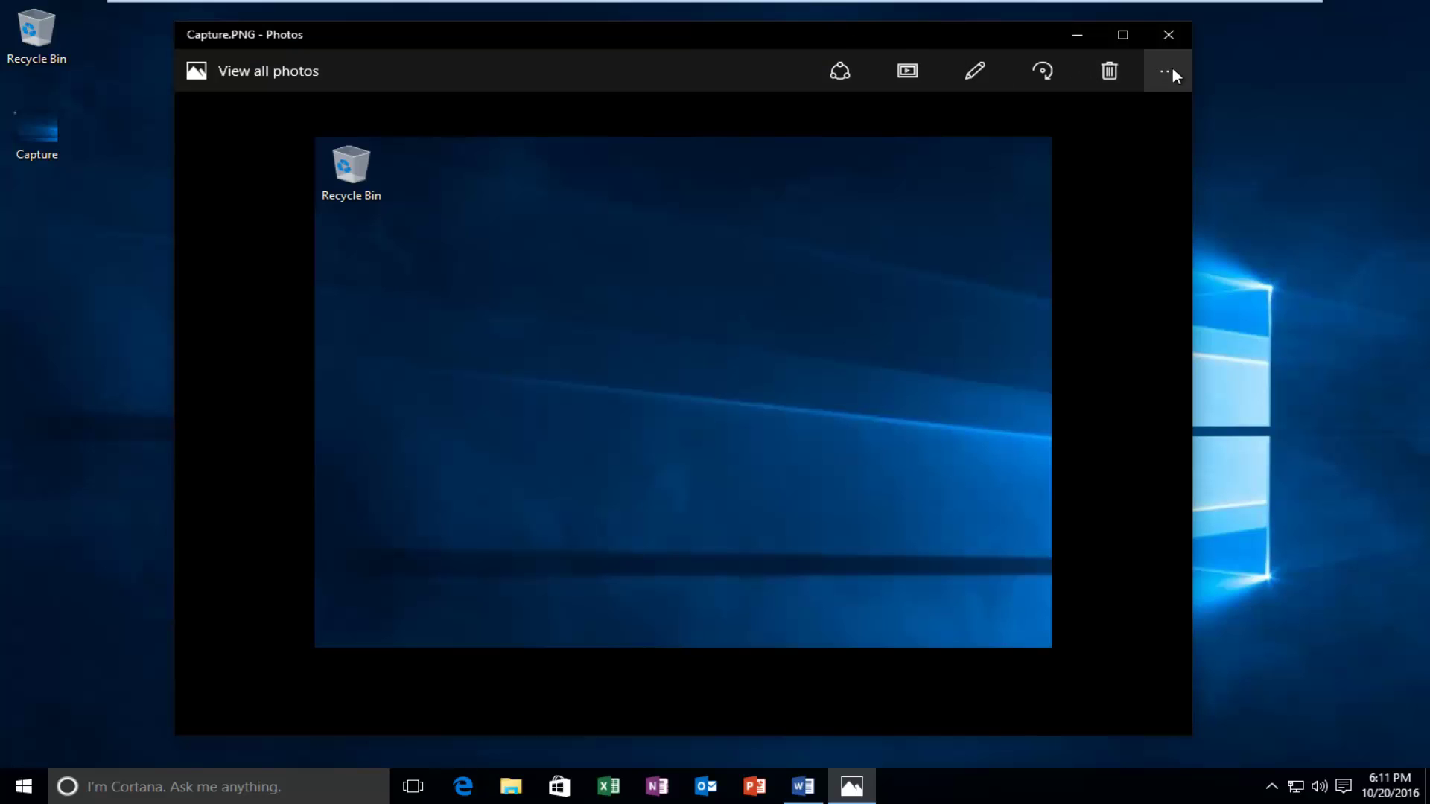
left_click(1169, 71)
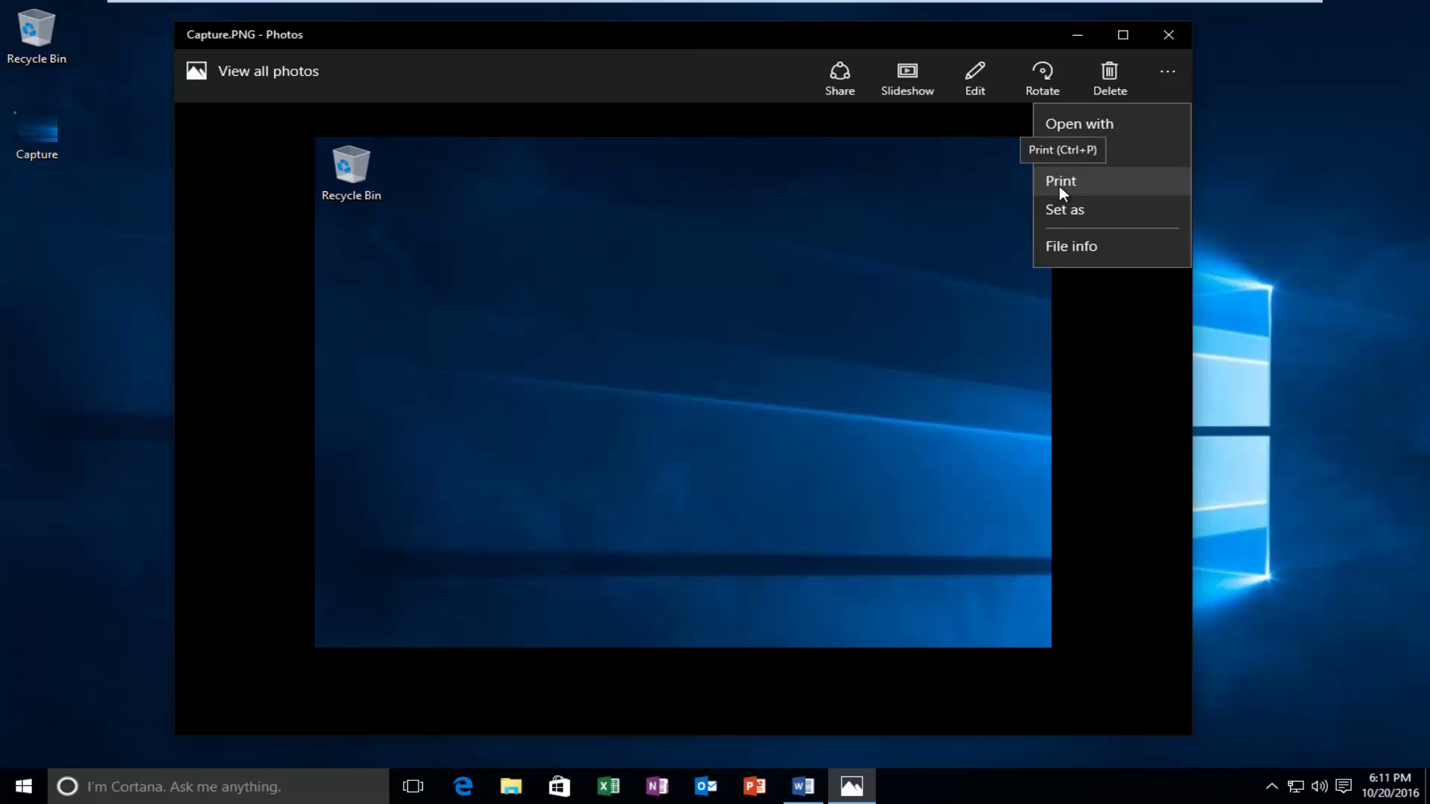
left_click(1059, 186)
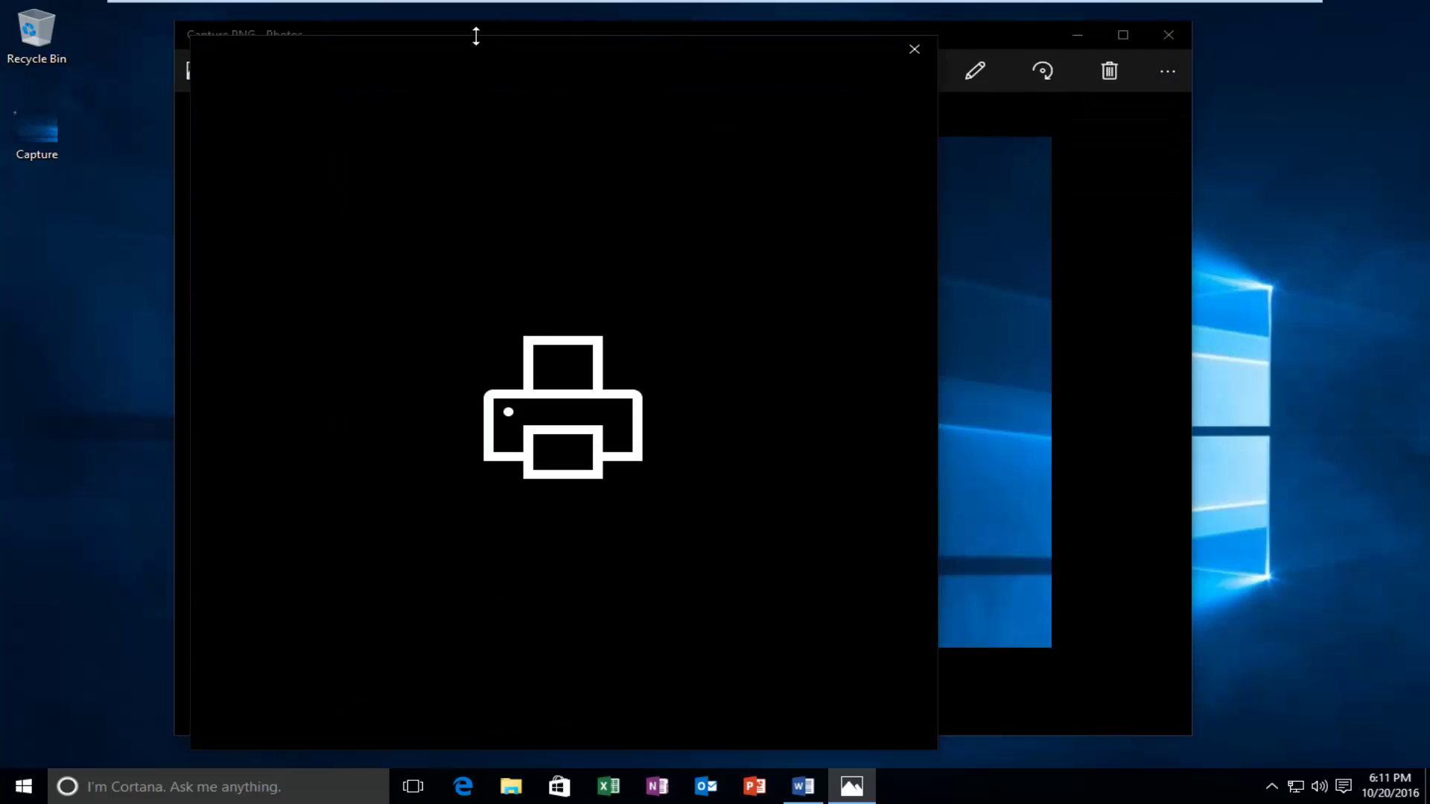
left_click_drag(462, 62, 604, 47)
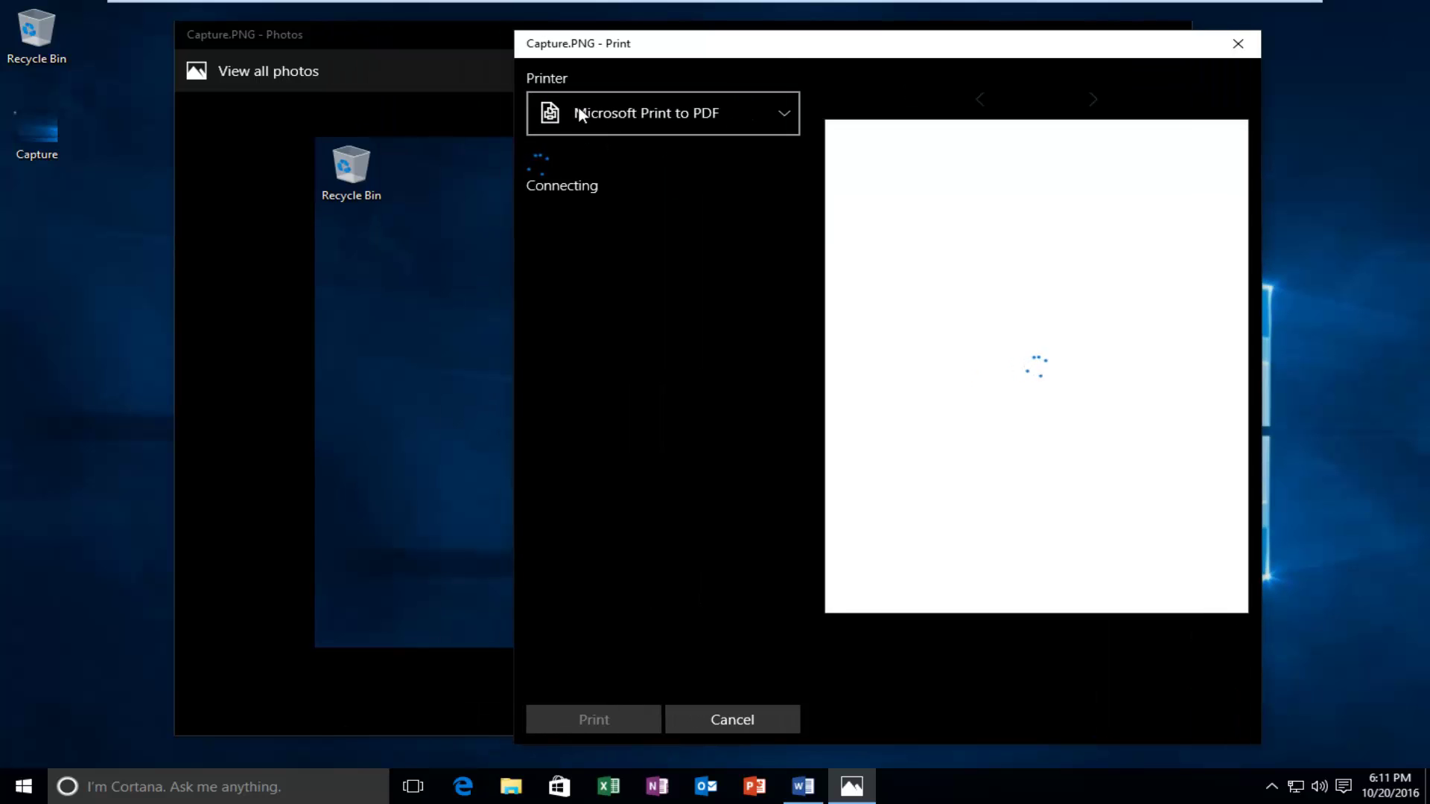
left_click(753, 113)
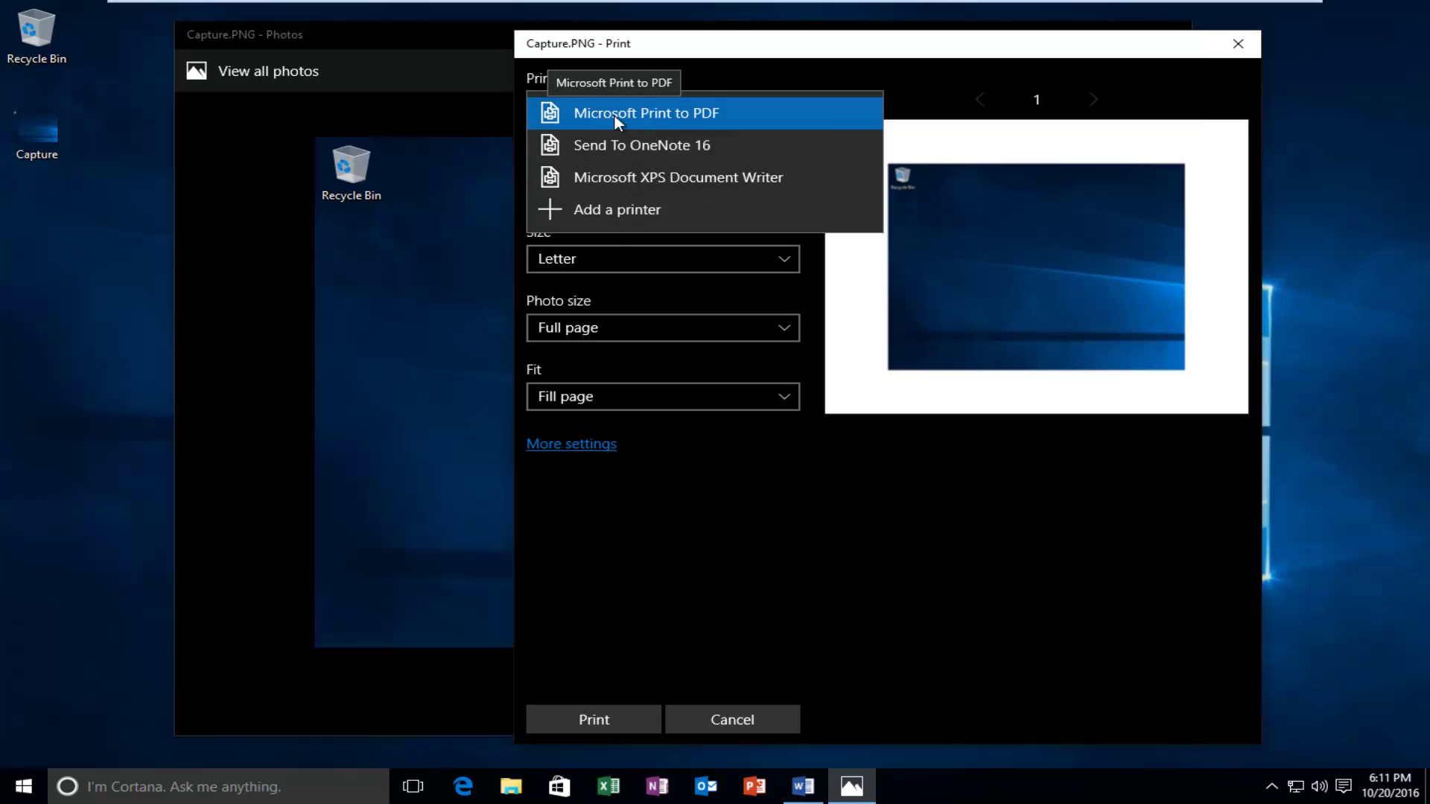
left_click(1232, 46)
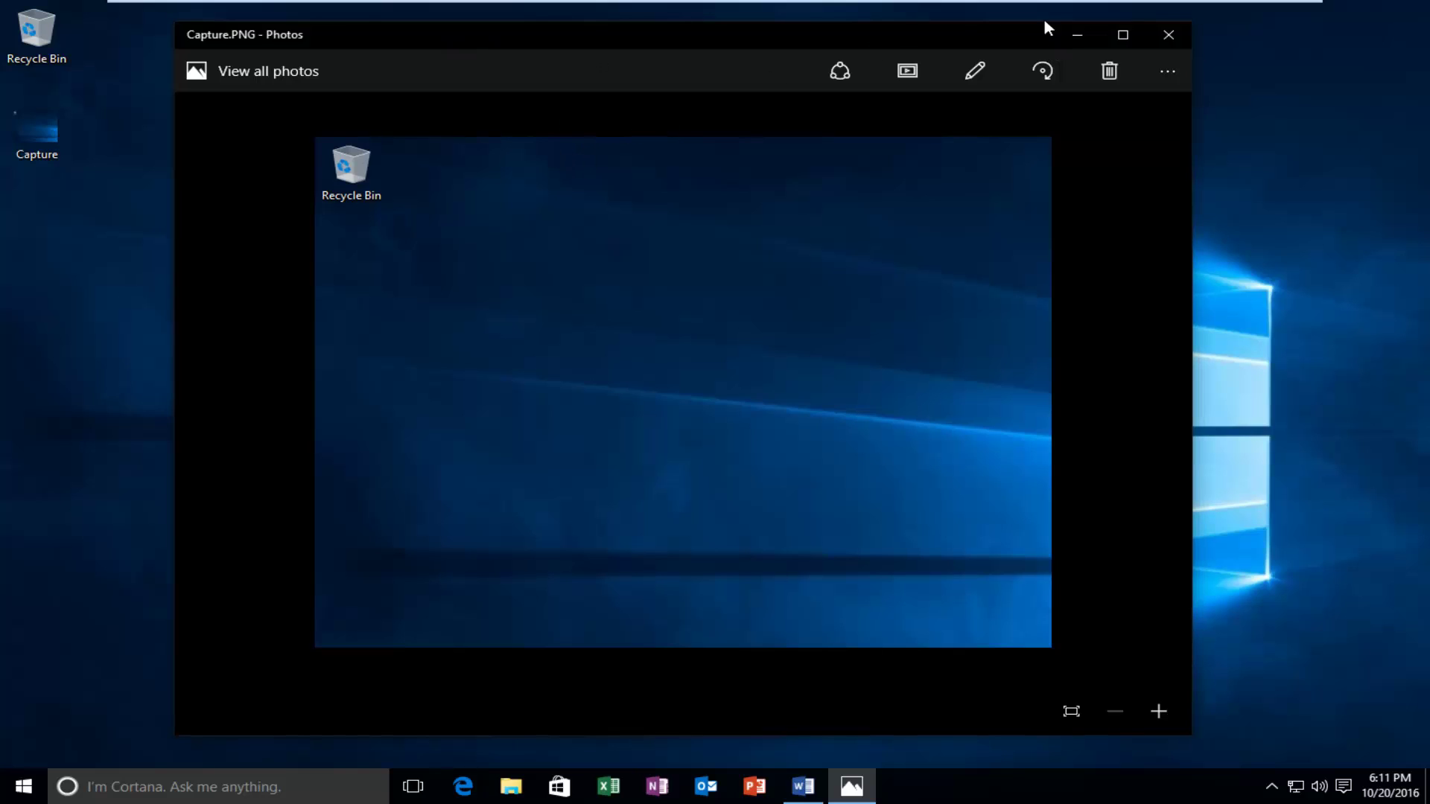
Step: Close the Photos window showing Capture.PNG
left_click(1169, 38)
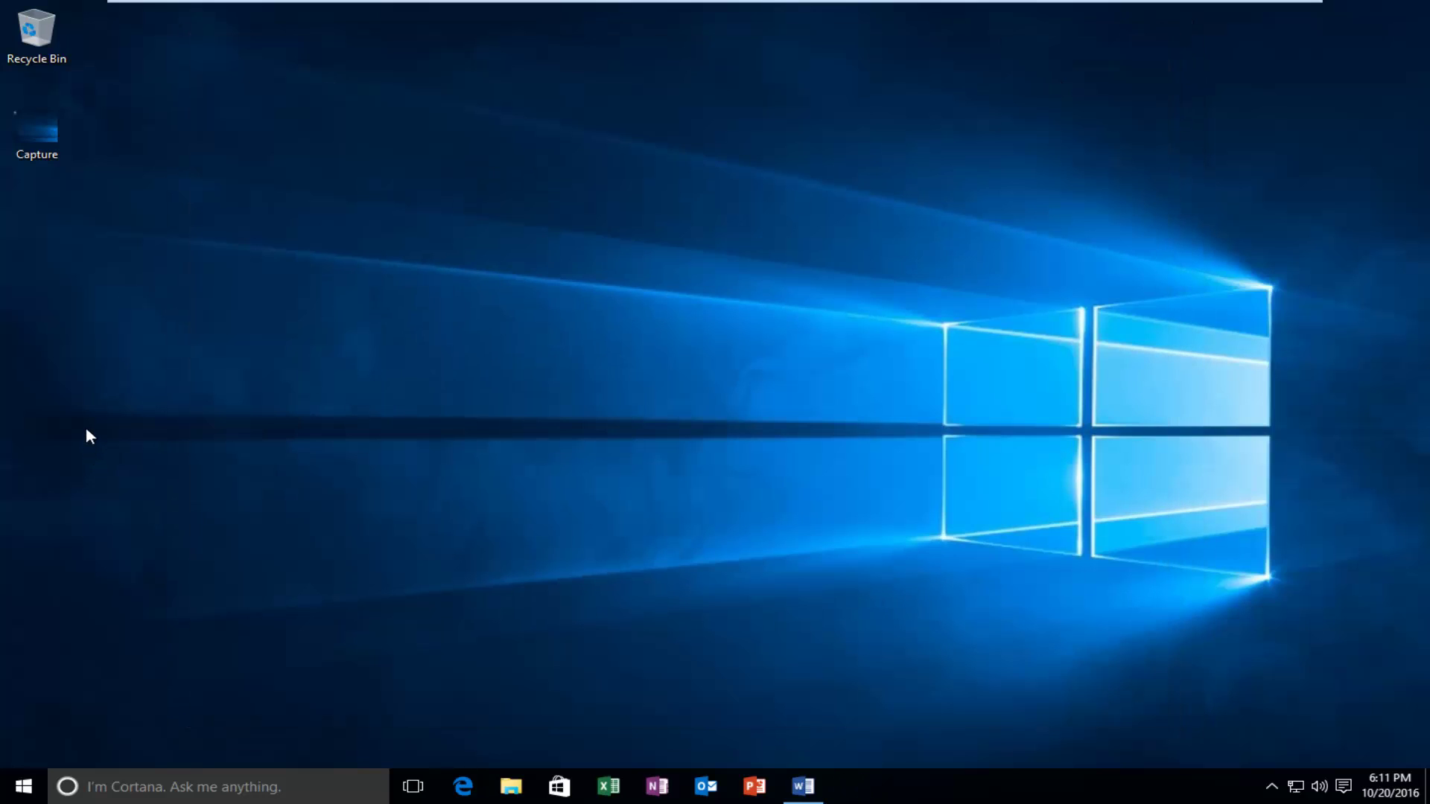